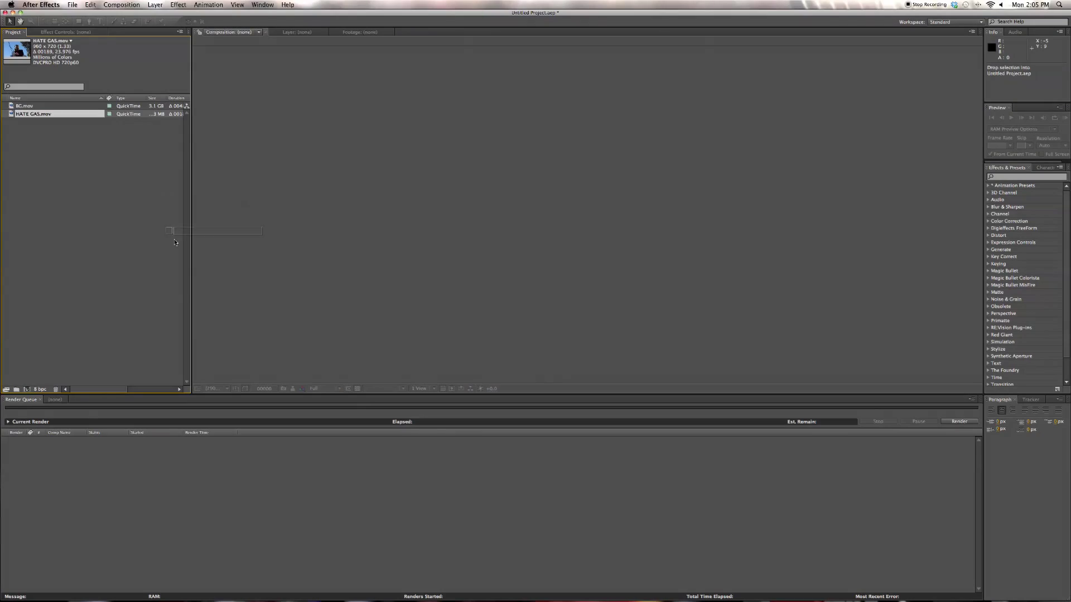
# Step: Create the HATE GAS composition from HATE GAS.mov and split the clip at frame 44
pyautogui.moveTo(59, 377); pyautogui.dragTo(26, 390)
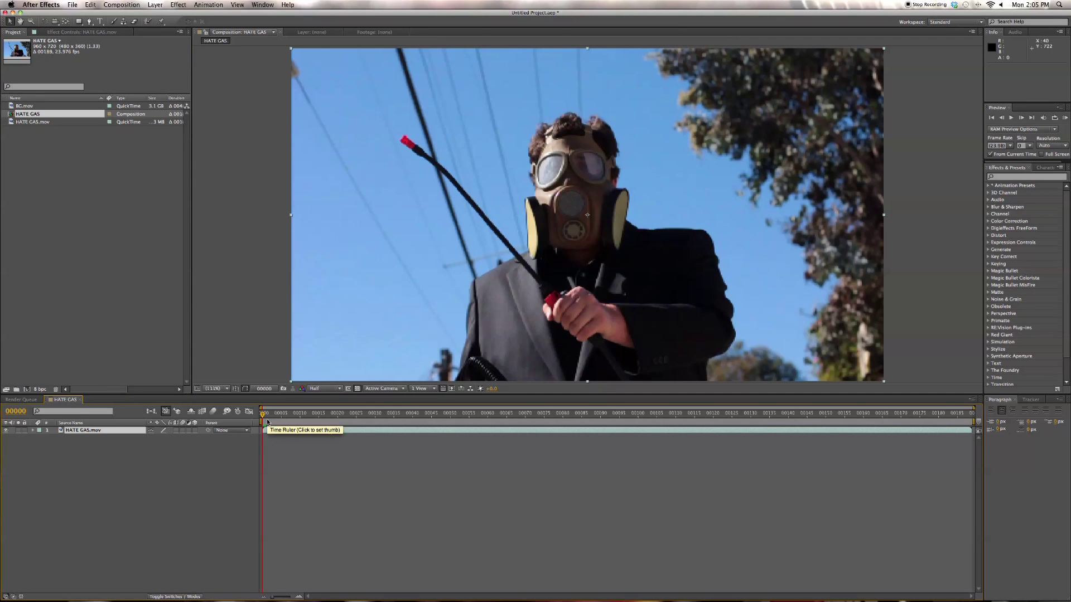
pyautogui.moveTo(275, 418); pyautogui.dragTo(427, 461)
pyautogui.press('super+shift+d')
pyautogui.moveTo(397, 414); pyautogui.dragTo(339, 414)
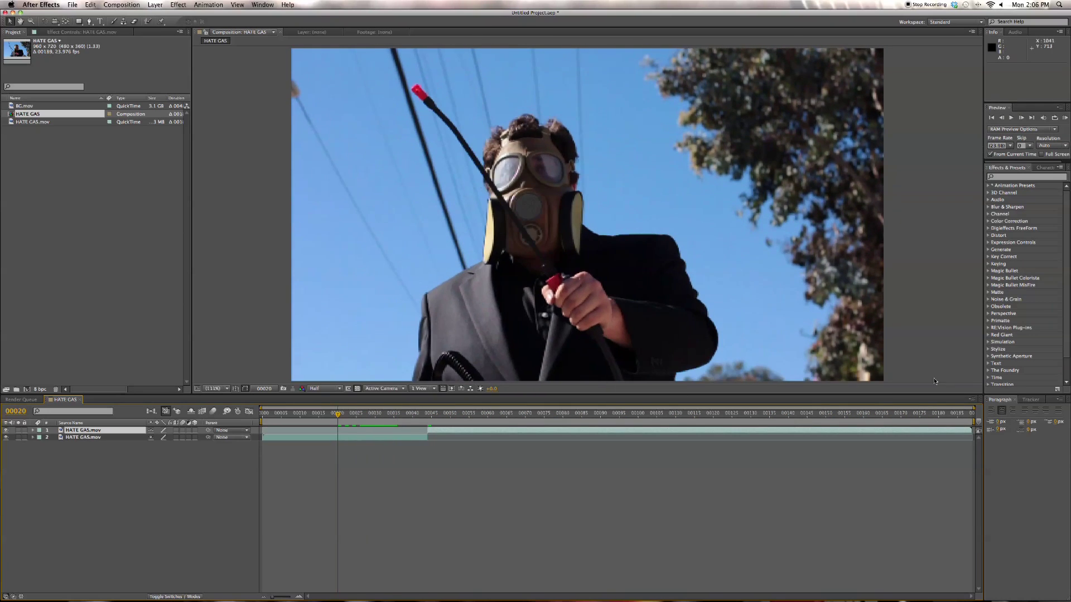
# Step: End the work area at frame 44 and delete the clip's second half
pyautogui.click(970, 414)
pyautogui.moveTo(973, 422); pyautogui.dragTo(431, 422)
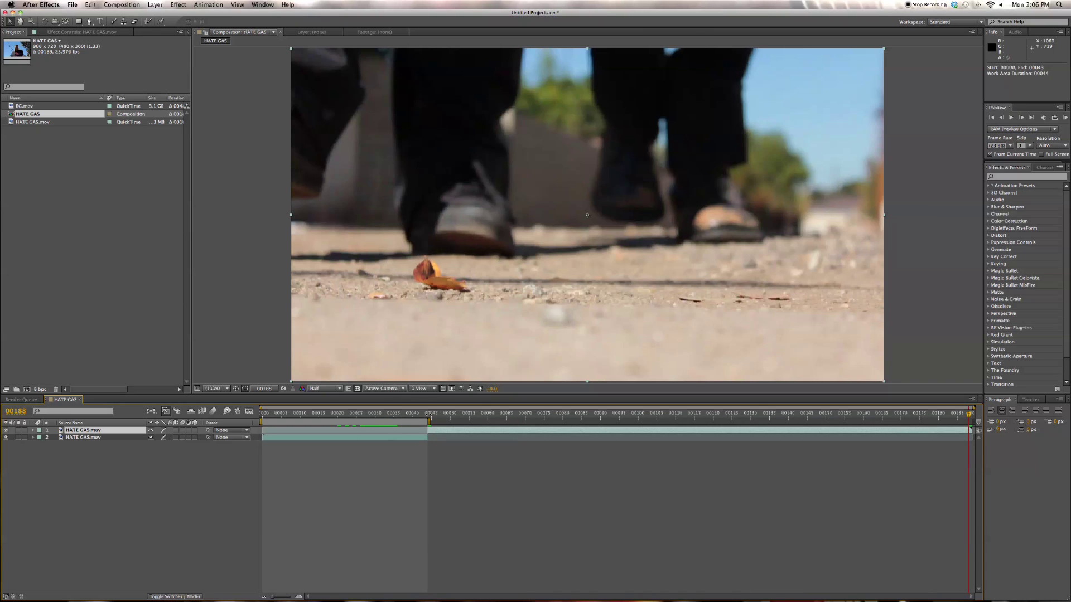
pyautogui.press('Delete')
# Step: Trim the composition to the 44-frame work area and preview the result
pyautogui.rightClick(404, 423)
pyautogui.click(448, 446)
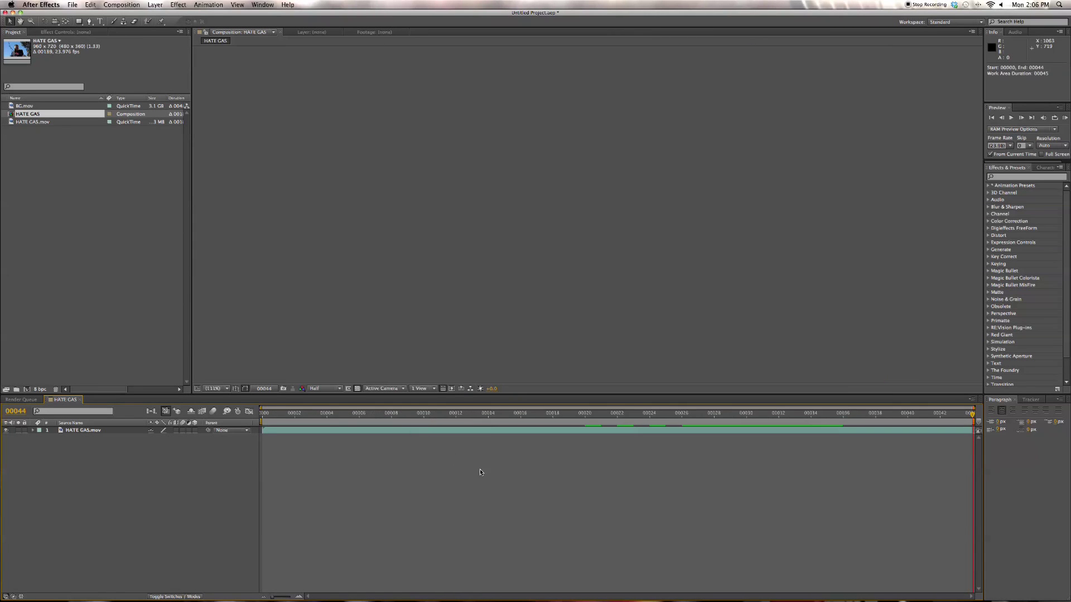
pyautogui.press('KP_0')
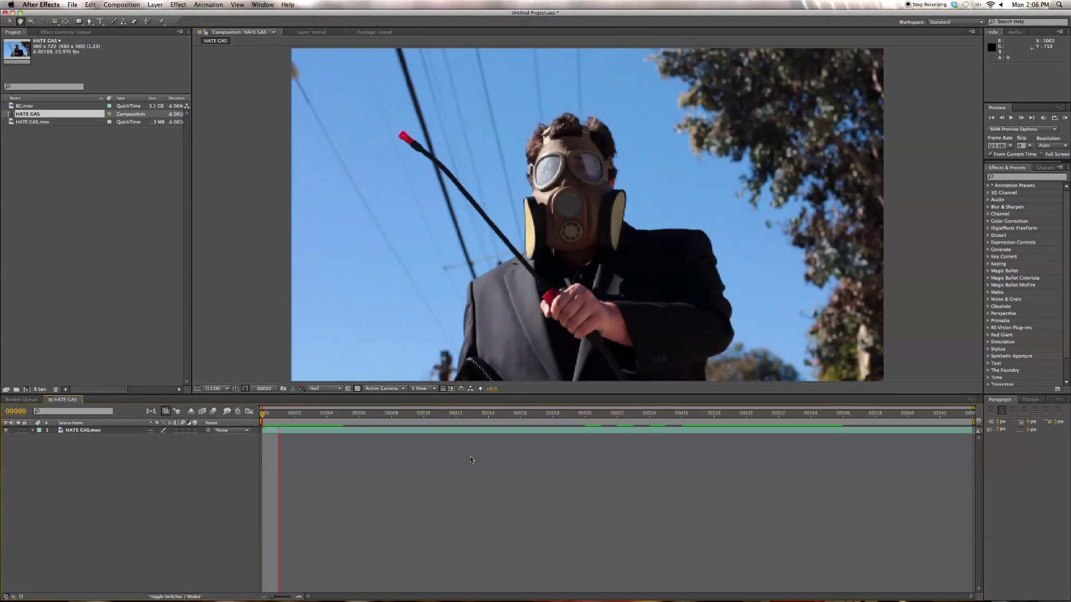
pyautogui.press('super+a')
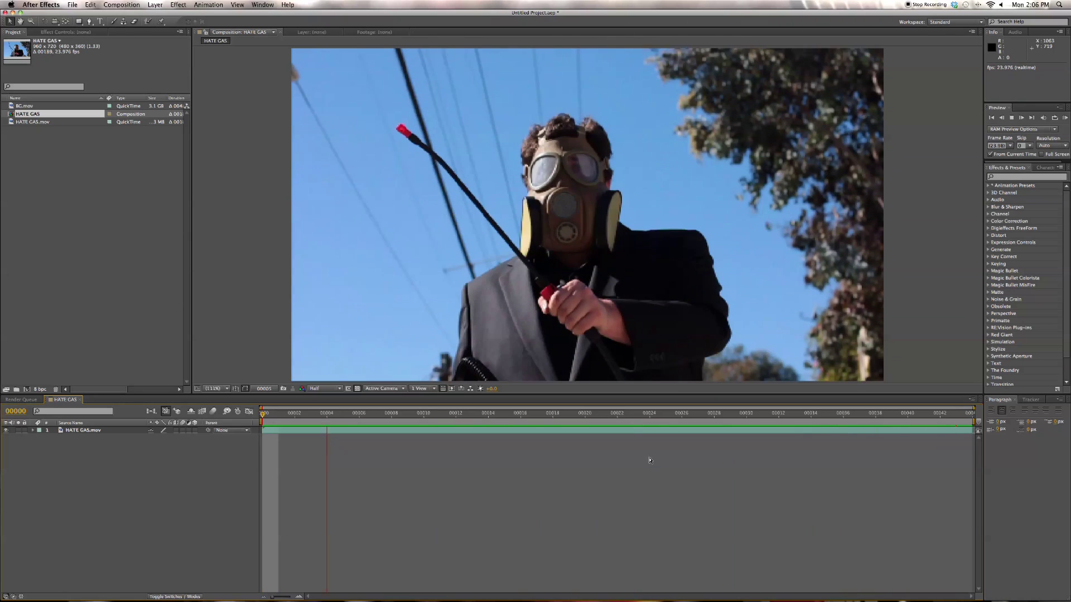
pyautogui.click(178, 5)
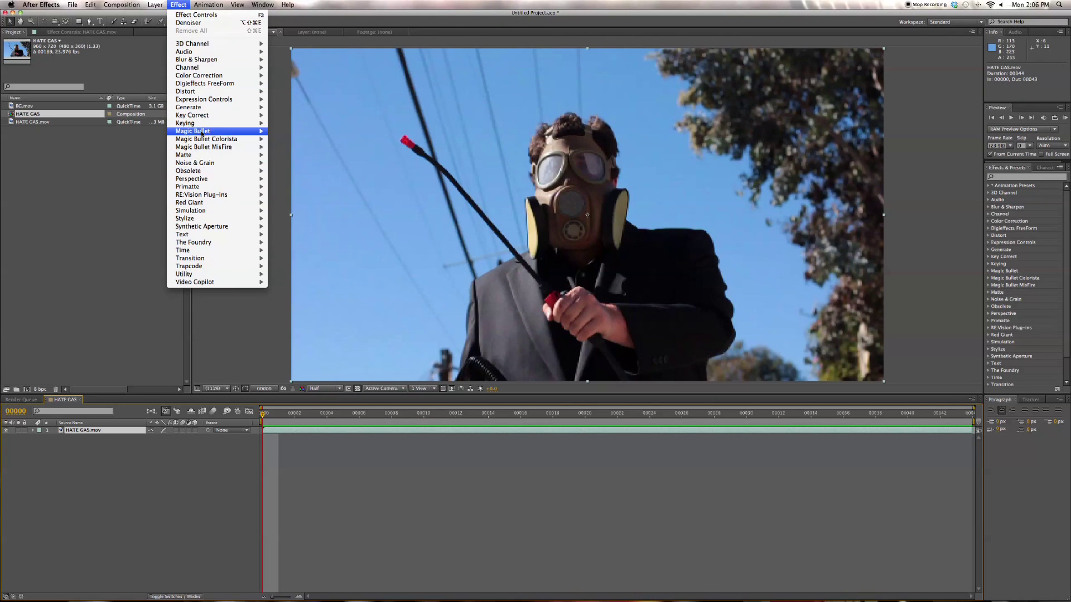
# Step: Apply Keylight to the gas-mask clip with the blue sky as Screen Colour
pyautogui.moveTo(202, 124)
pyautogui.click(310, 180)
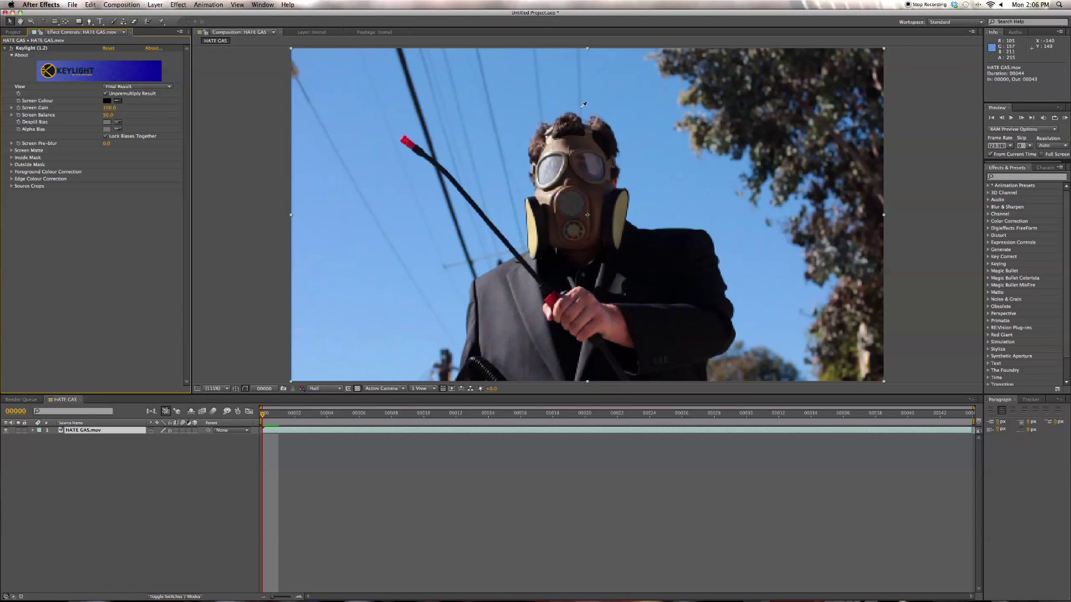
pyautogui.click(651, 122)
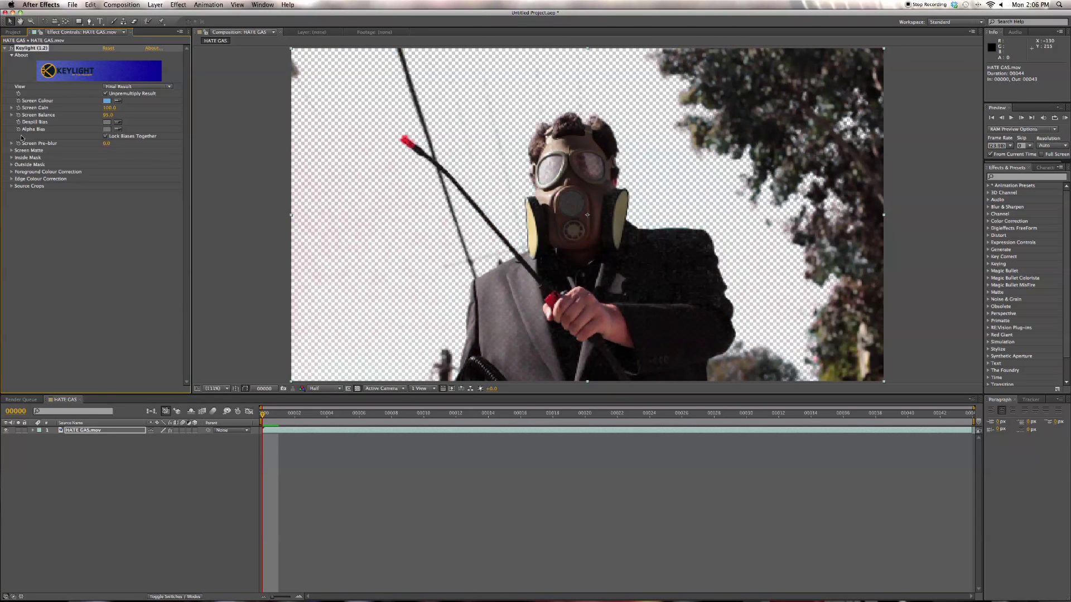
# Step: Add a white solid, White Solid 1, beneath the gas-mask layer
pyautogui.click(155, 5)
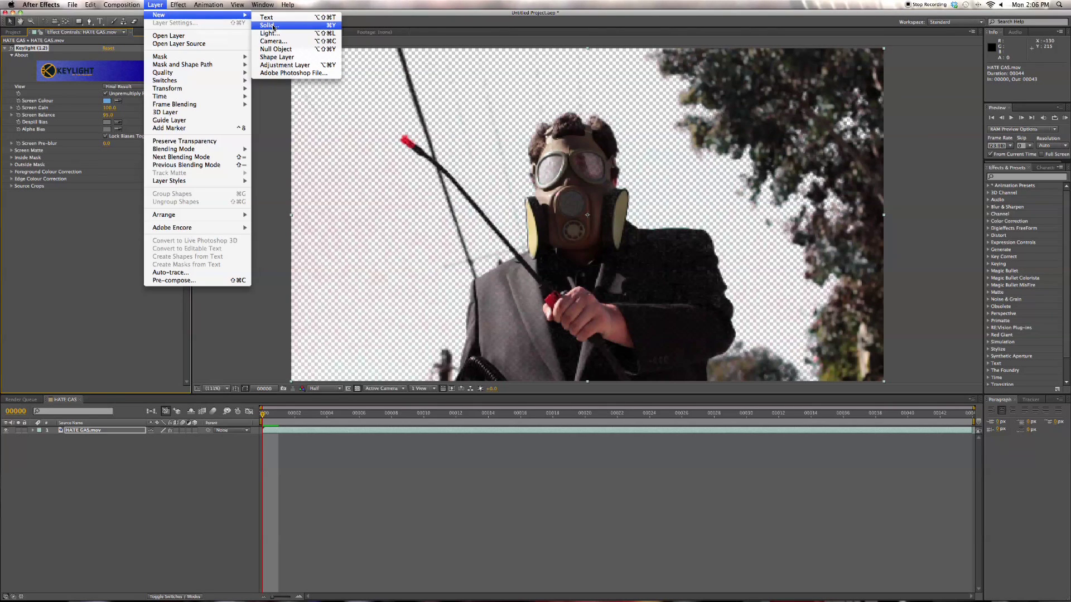
pyautogui.click(274, 27)
pyautogui.click(530, 335)
pyautogui.moveTo(302, 313); pyautogui.dragTo(174, 245)
pyautogui.click(456, 285)
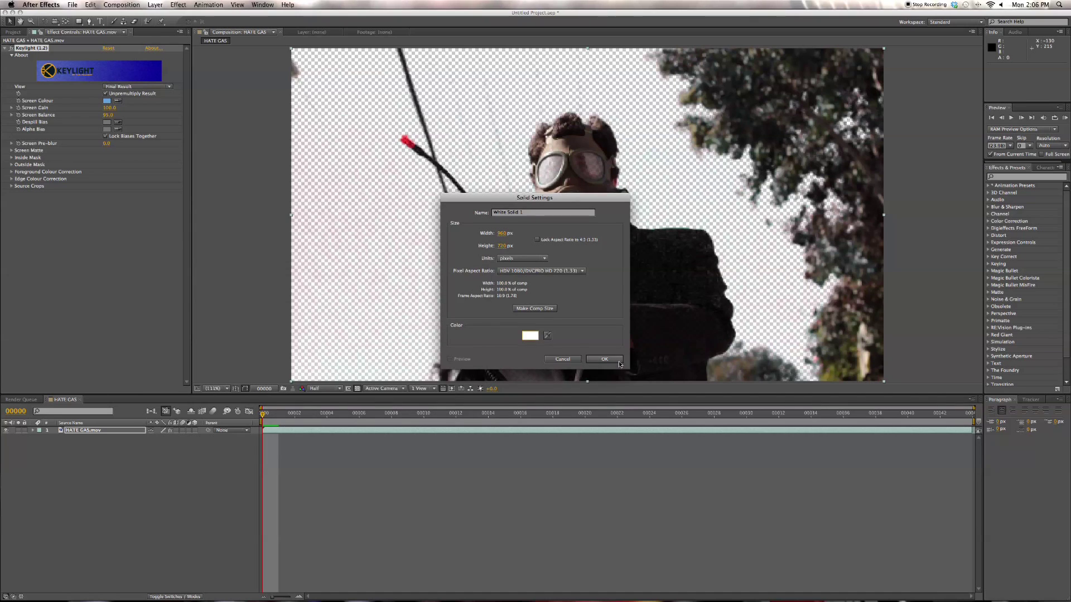
pyautogui.click(604, 359)
pyautogui.moveTo(81, 431); pyautogui.dragTo(99, 459)
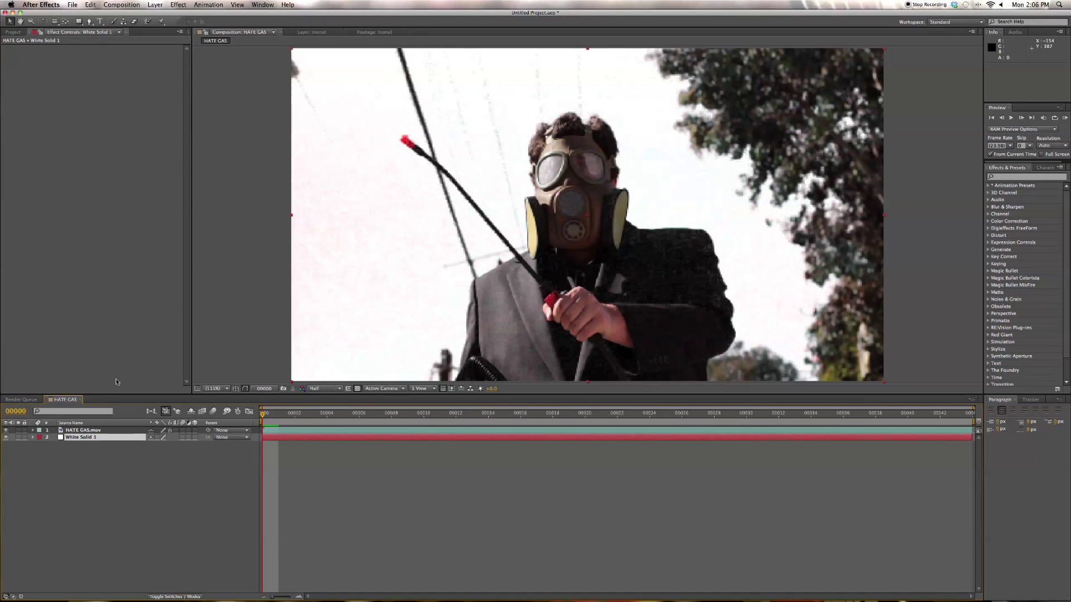
# Step: Adjust Keylight's Screen Matte settings and preview the keyed clip
pyautogui.click(83, 430)
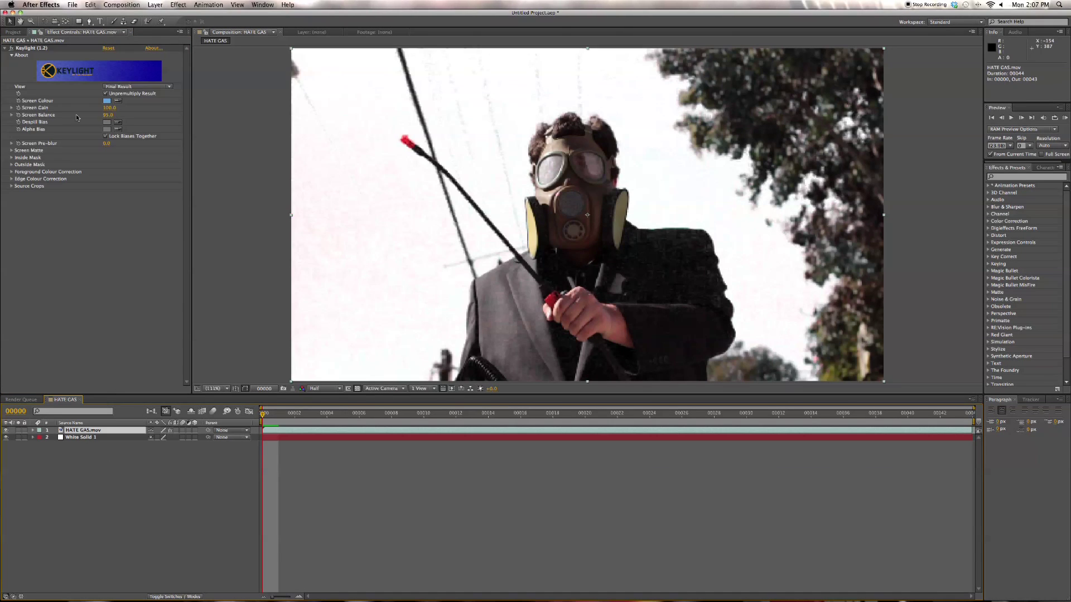
pyautogui.click(12, 152)
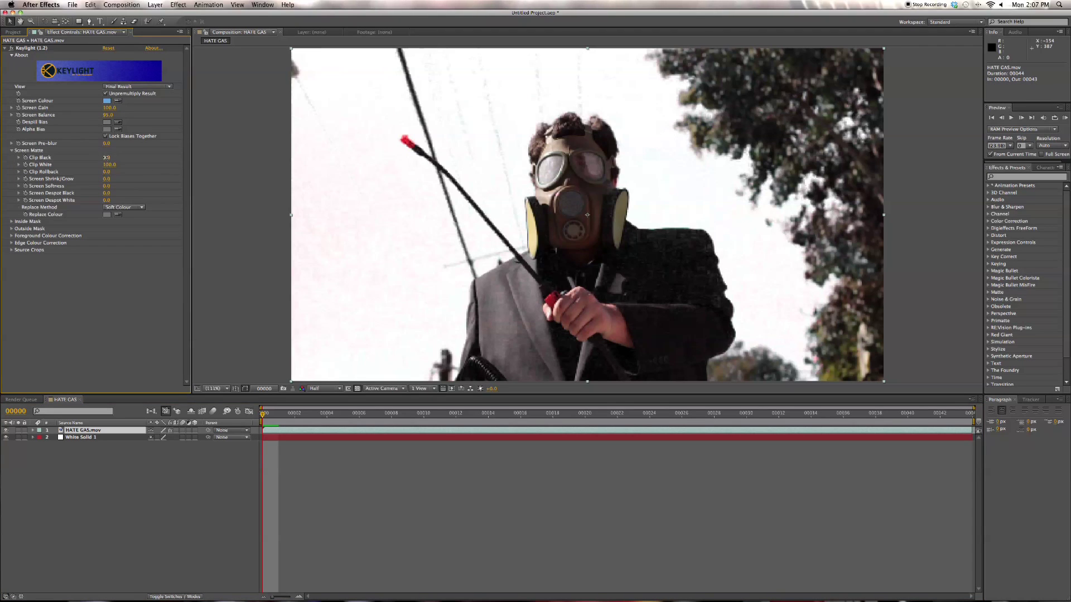
pyautogui.click(105, 157)
pyautogui.press('space')
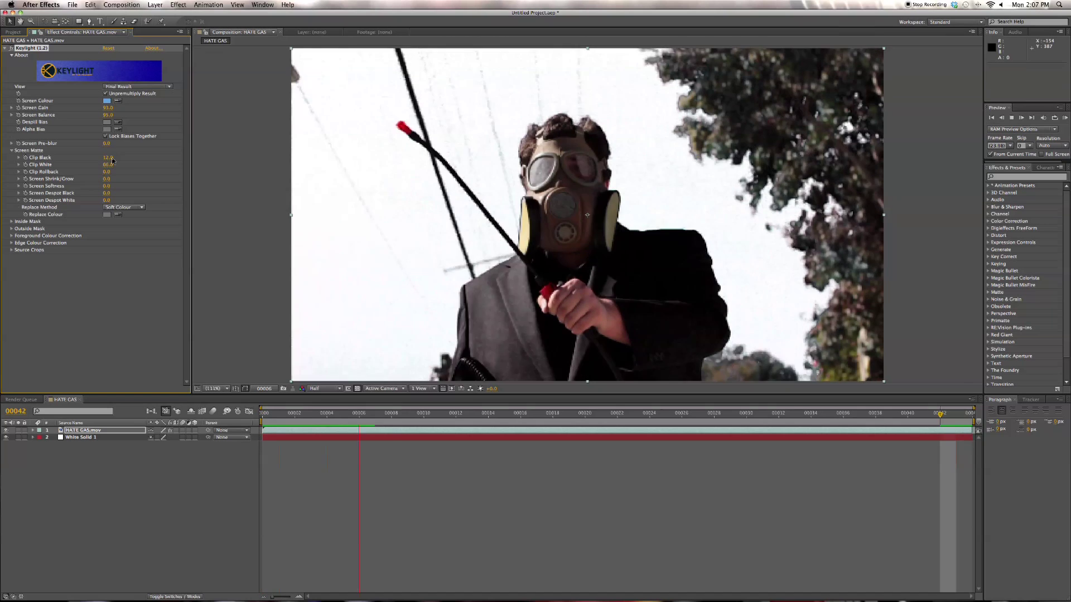
# Step: Place BG.mov beneath the gas-mask layer and raise Keylight's Clip Black to 30
pyautogui.click(13, 32)
pyautogui.moveTo(25, 106); pyautogui.dragTo(80, 439)
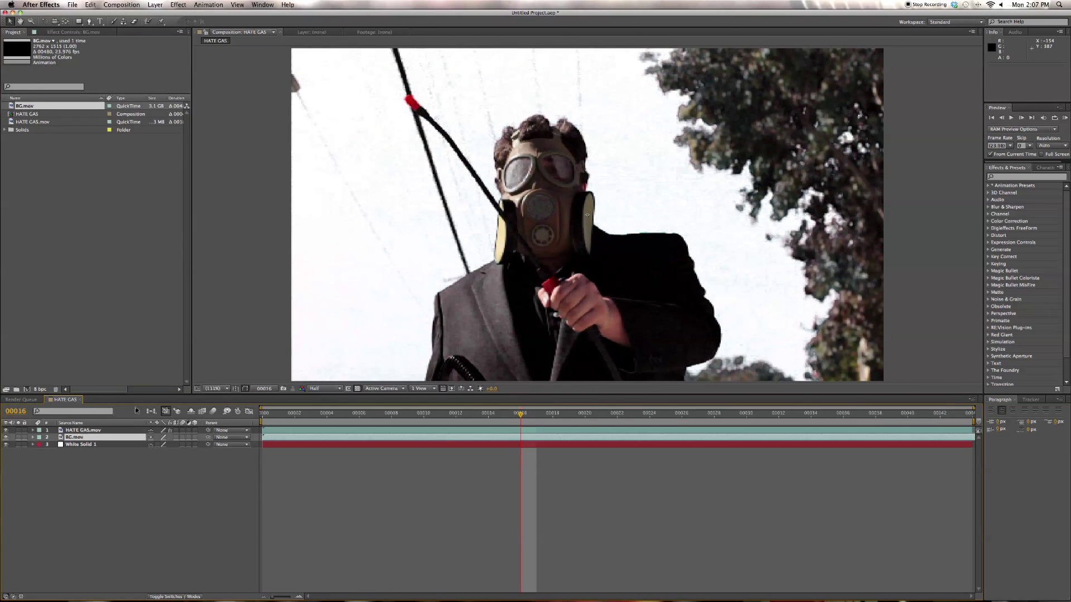
pyautogui.click(95, 431)
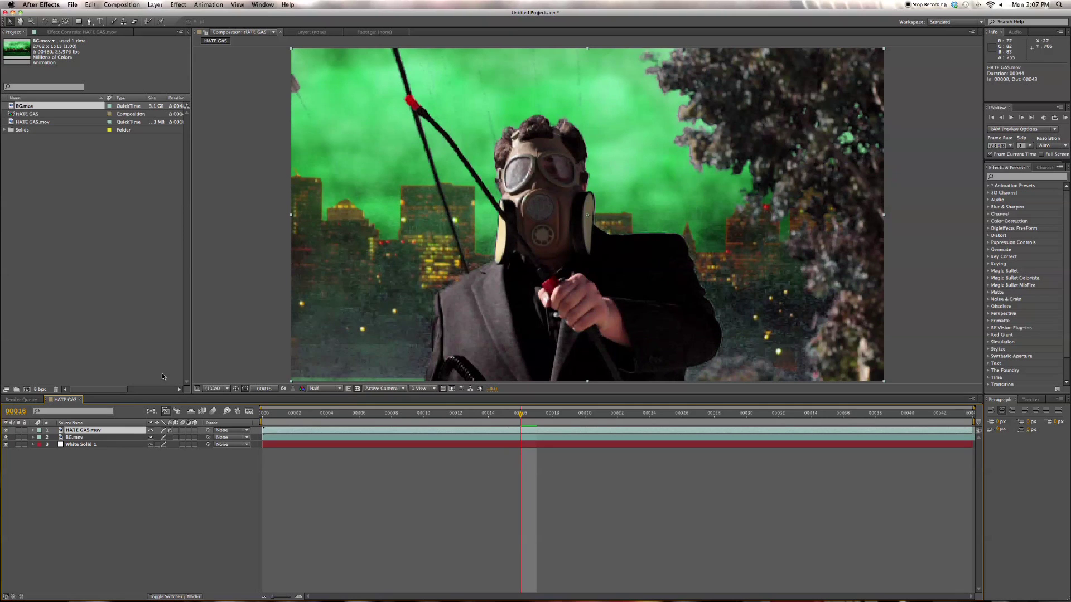
pyautogui.click(59, 32)
pyautogui.moveTo(106, 160); pyautogui.dragTo(105, 188)
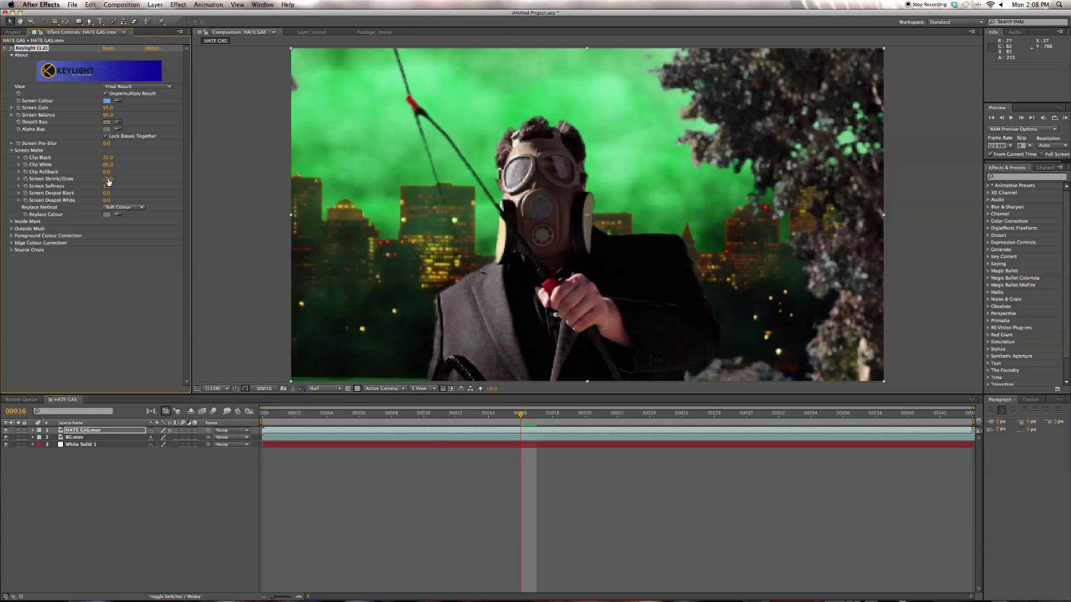
pyautogui.click(179, 5)
# Step: Add Curves to the gas-mask layer and lift its Green channel curve
pyautogui.moveTo(200, 75)
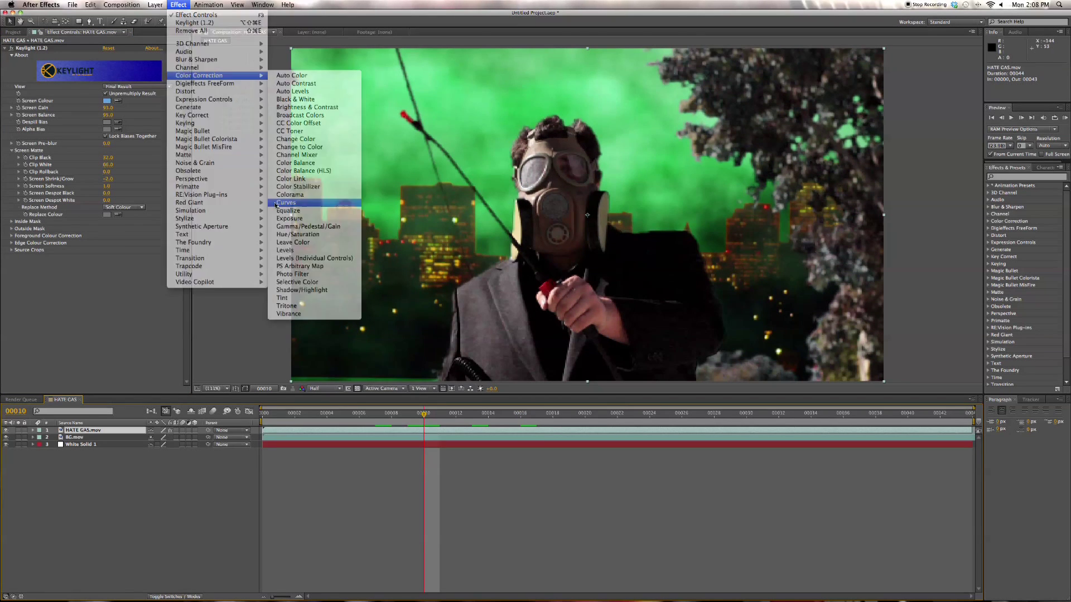
pyautogui.click(286, 202)
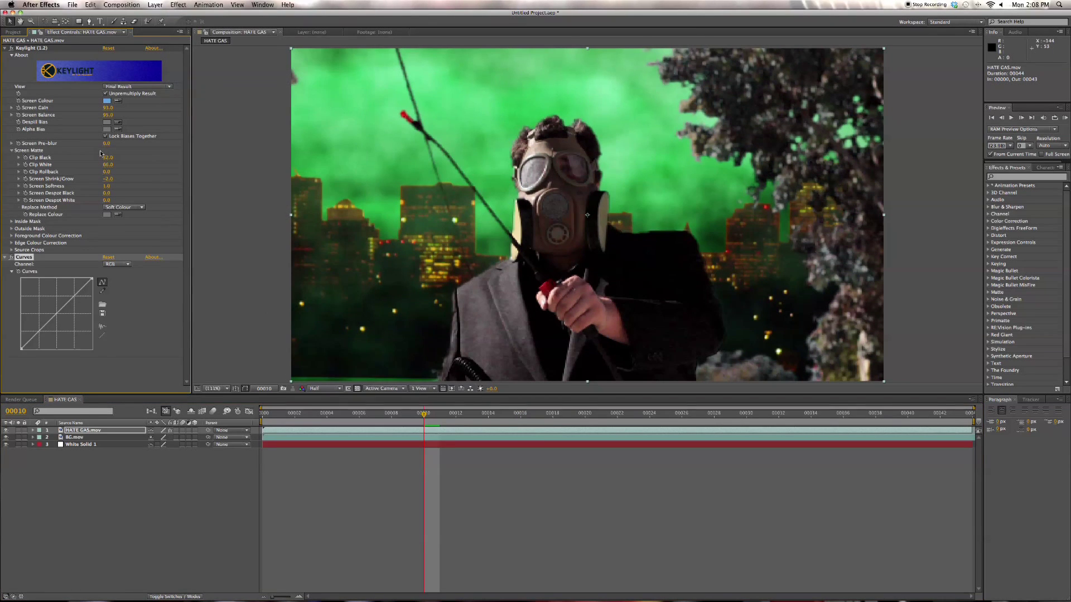
pyautogui.click(117, 265)
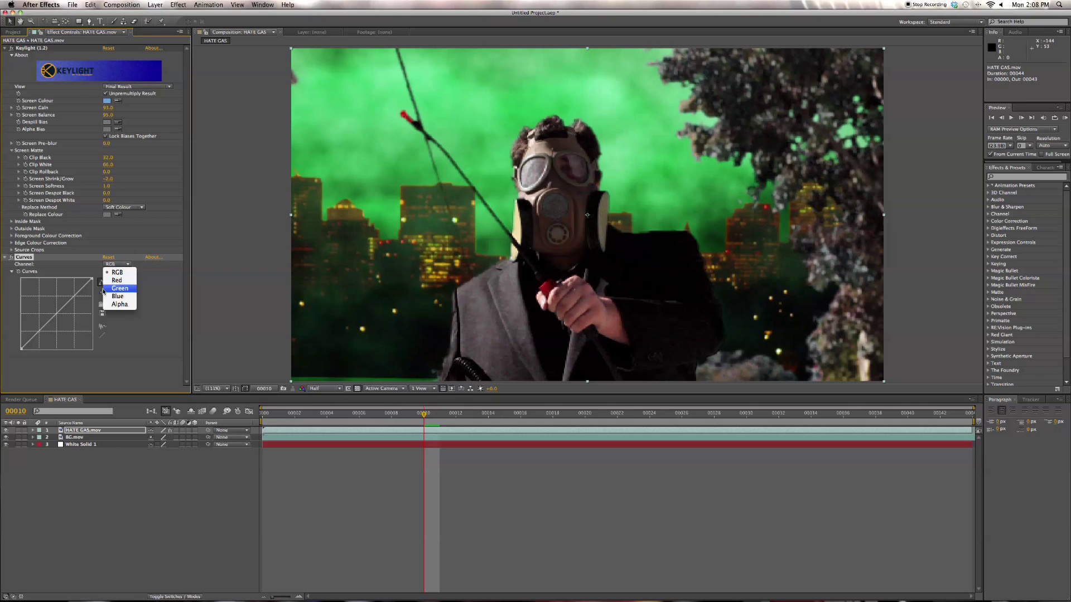
pyautogui.click(104, 289)
pyautogui.moveTo(56, 314); pyautogui.dragTo(54, 311)
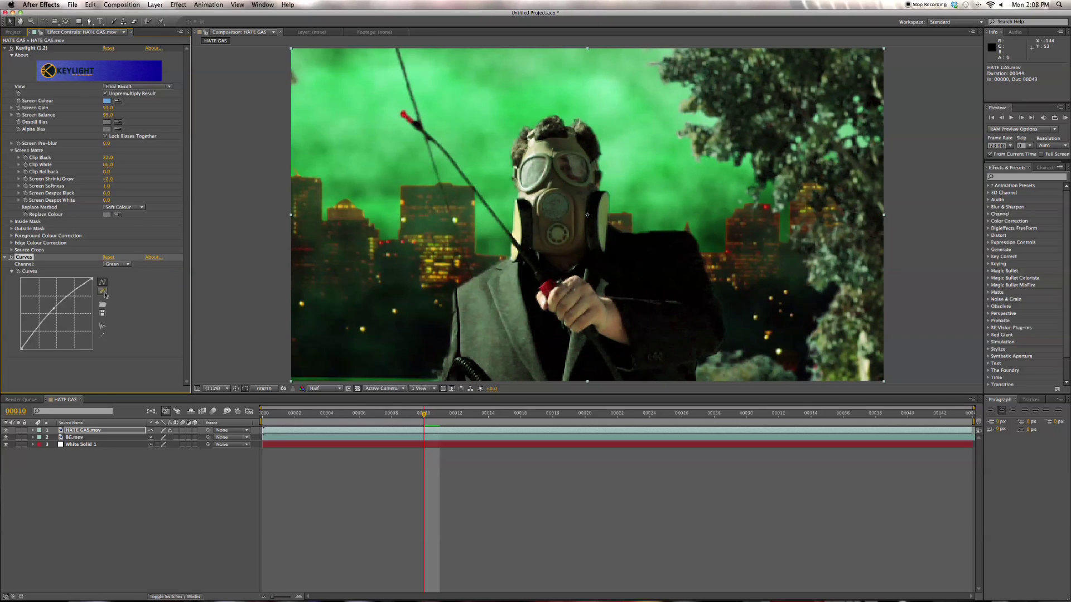
# Step: Undo a trial RGB curve brightening and bend the Green curve up instead
pyautogui.click(117, 266)
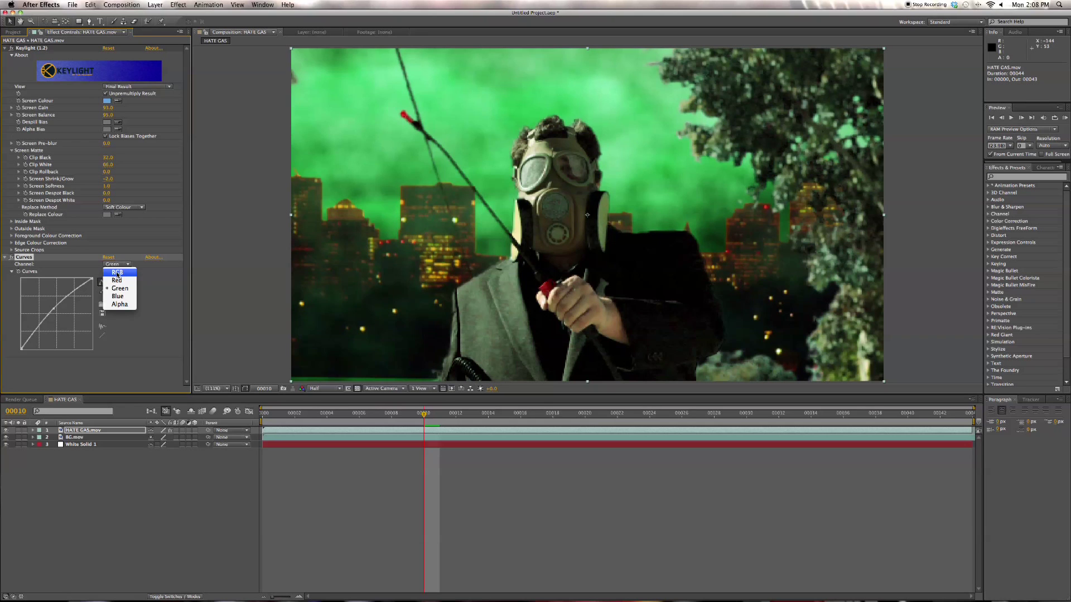
pyautogui.click(118, 272)
pyautogui.moveTo(65, 308); pyautogui.dragTo(39, 337)
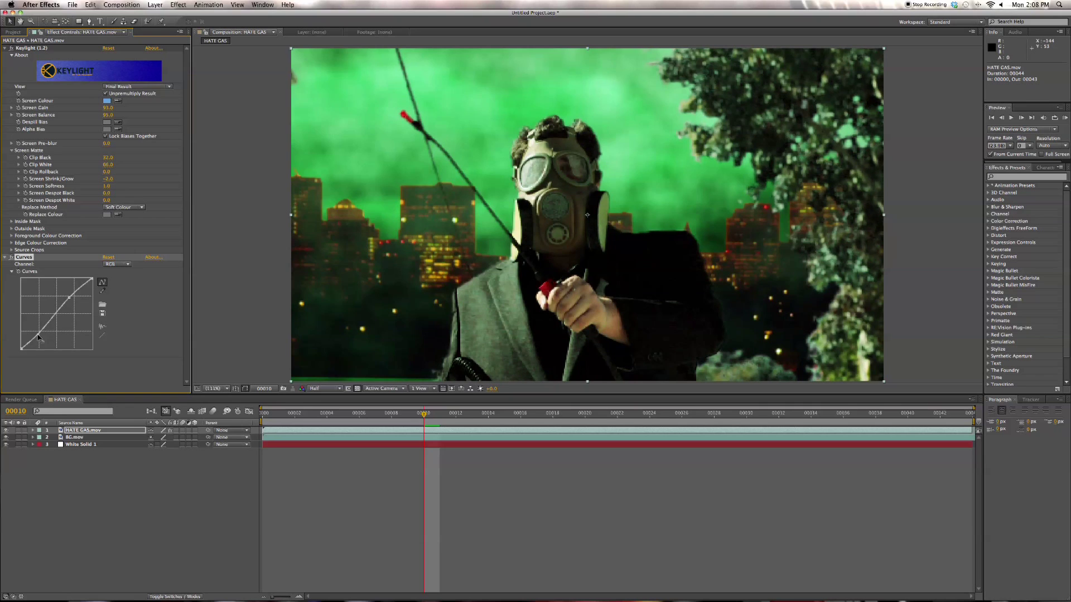
pyautogui.press('super+z')
pyautogui.press('super+z')
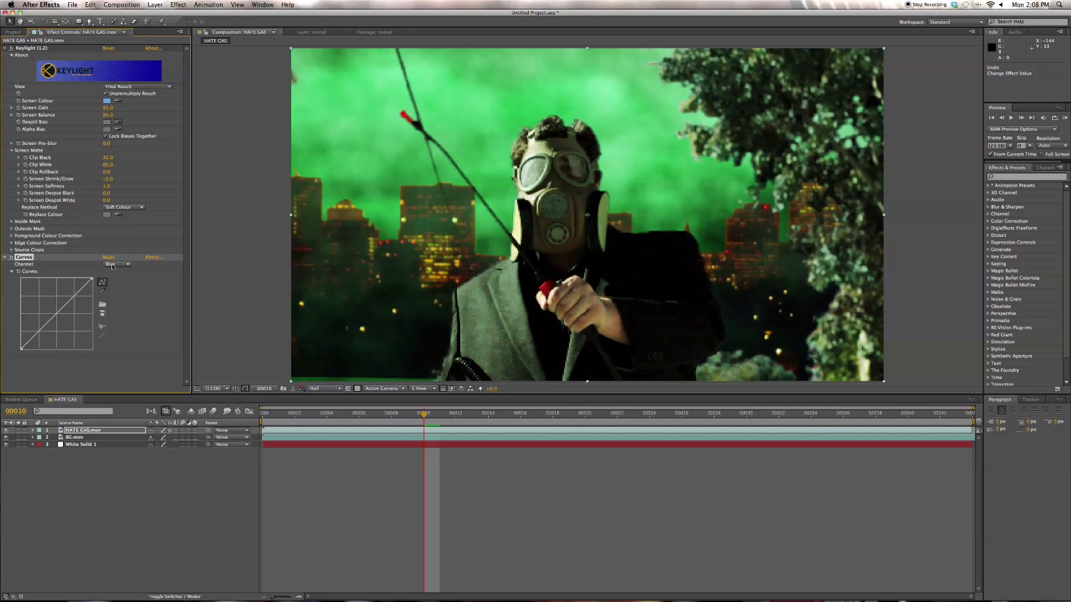
pyautogui.click(113, 267)
pyautogui.click(114, 288)
pyautogui.moveTo(54, 310); pyautogui.dragTo(53, 311)
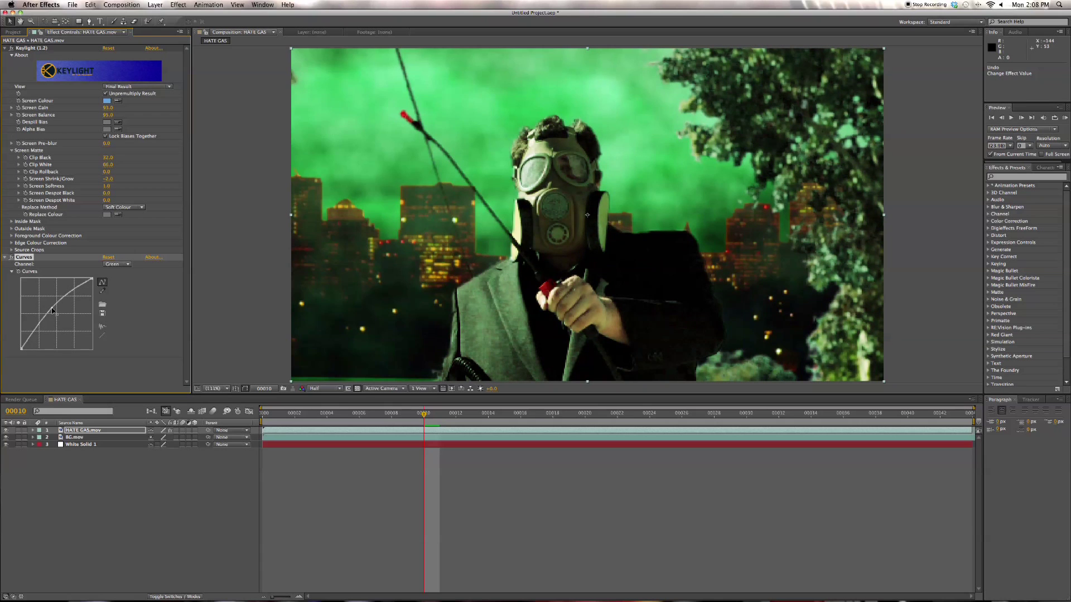
pyautogui.doubleClick(75, 432)
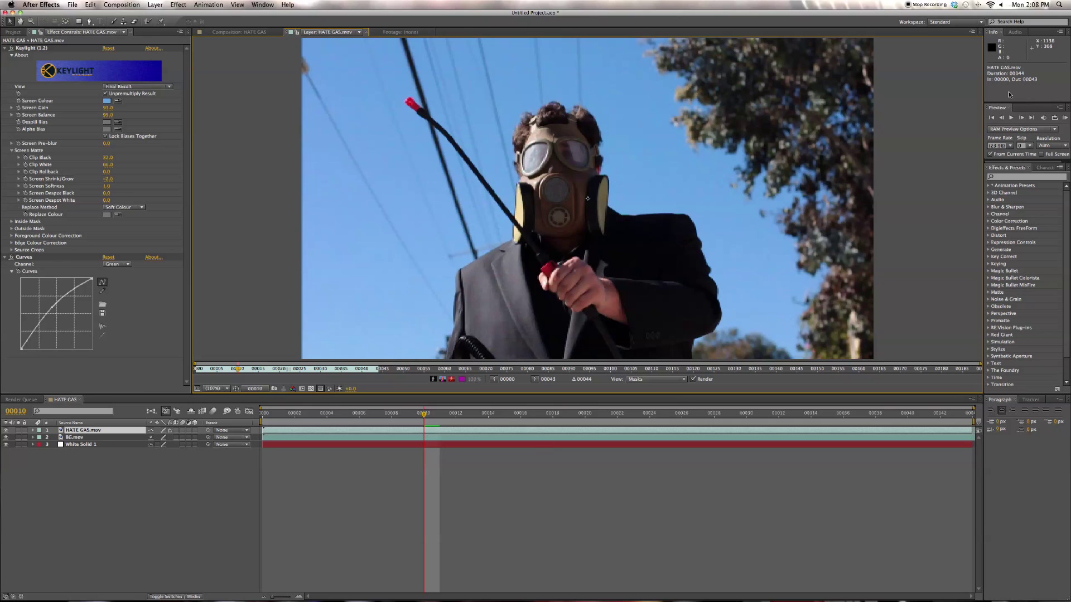
# Step: Switch to the Motion Tracking workspace, play the raw HATE GAS.mov footage, and rewind to frame one
pyautogui.click(946, 19)
pyautogui.click(949, 65)
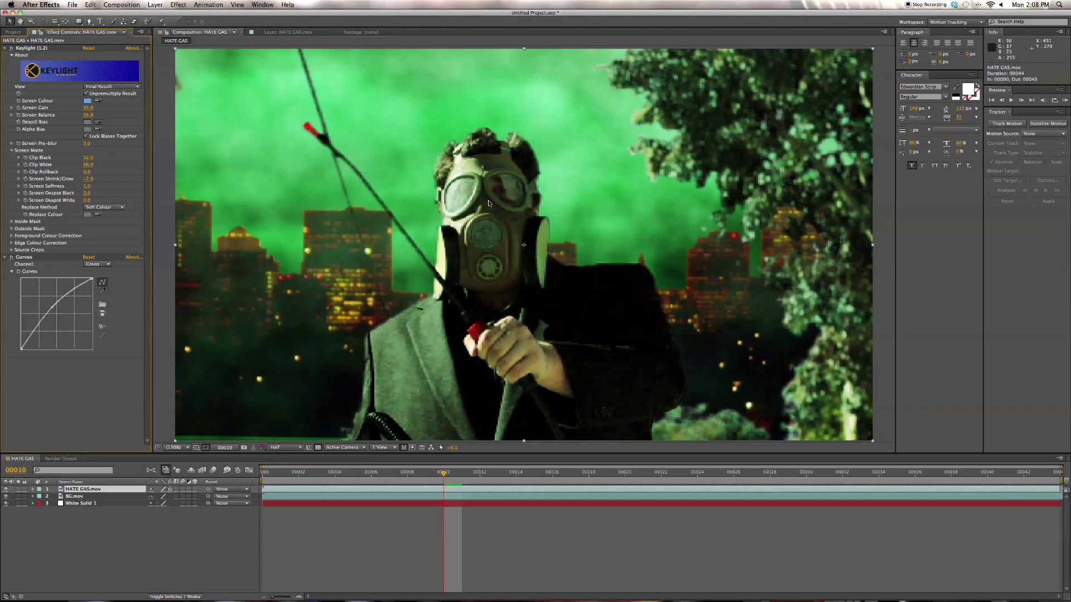
pyautogui.doubleClick(73, 489)
pyautogui.press('space')
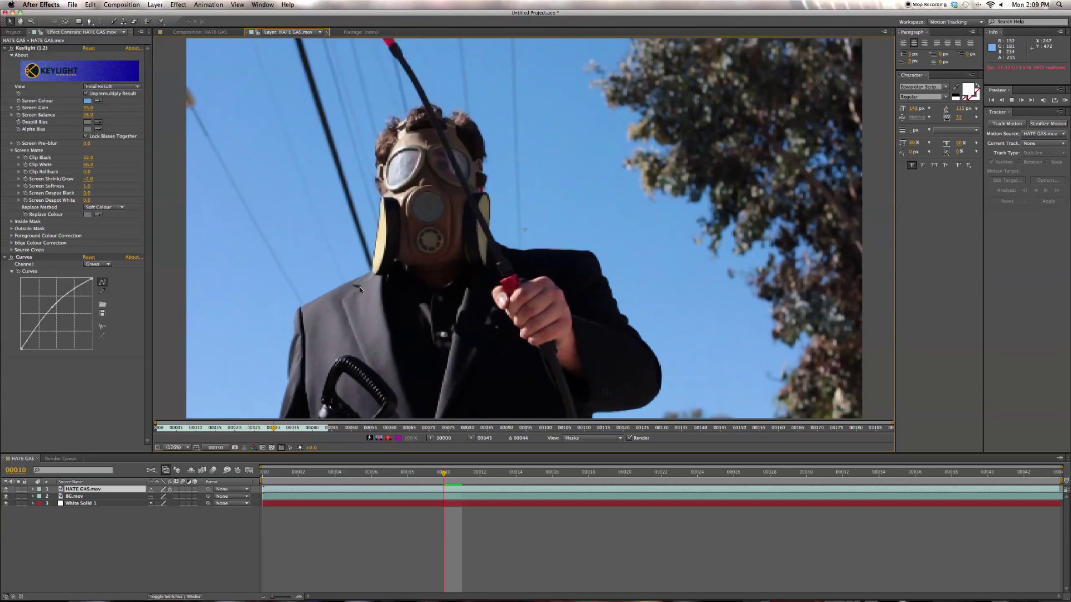
pyautogui.press('space')
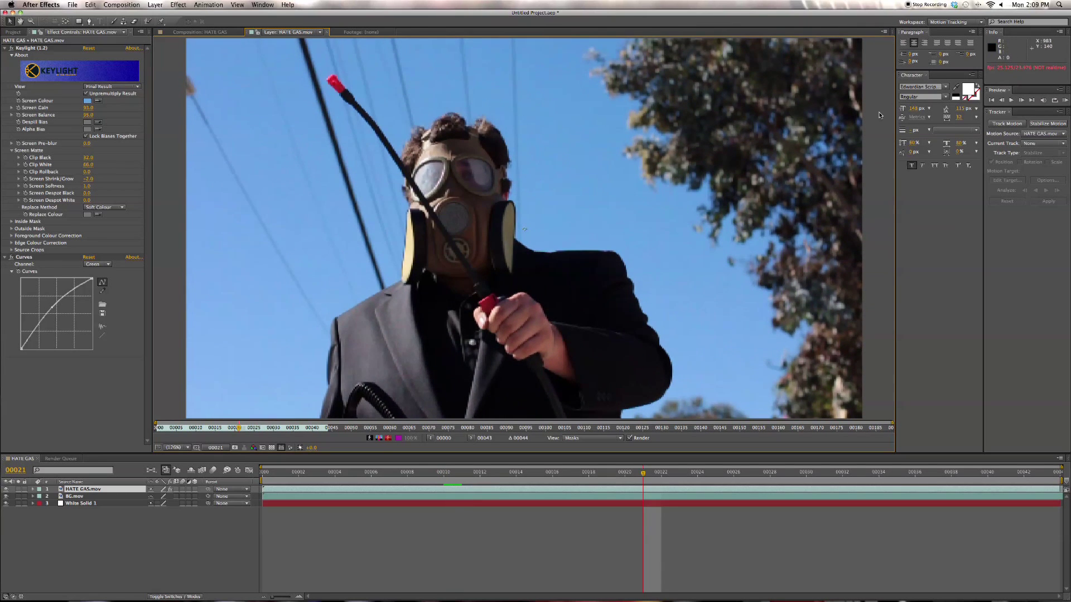
pyautogui.press('Home')
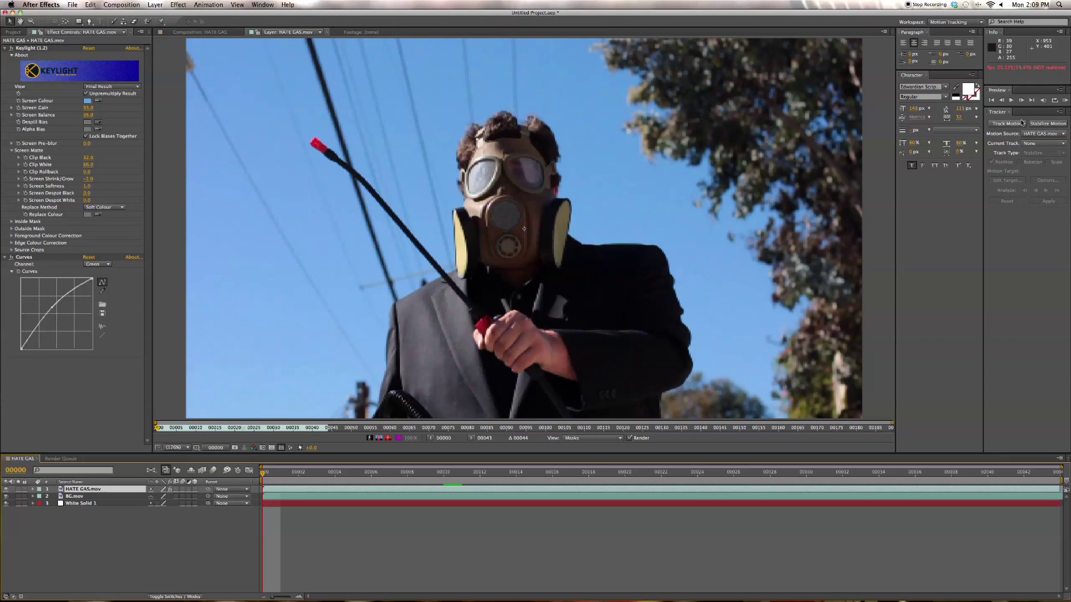
pyautogui.click(1020, 123)
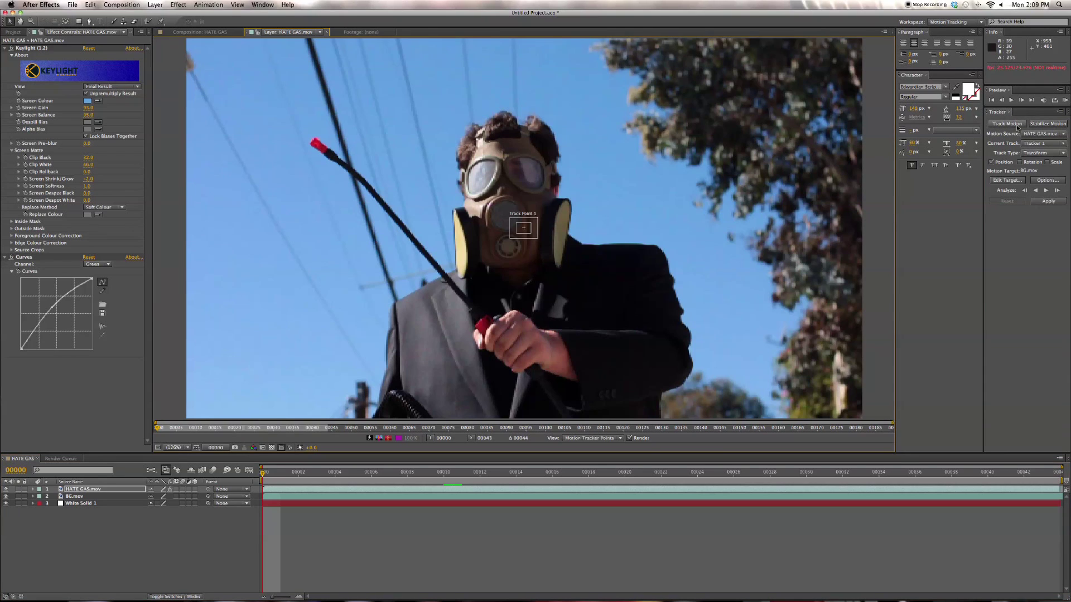
# Step: Enable Scale tracking, set track points on upper-left and right-hand sky, and analyze forward
pyautogui.click(1047, 162)
pyautogui.moveTo(530, 237); pyautogui.dragTo(196, 81)
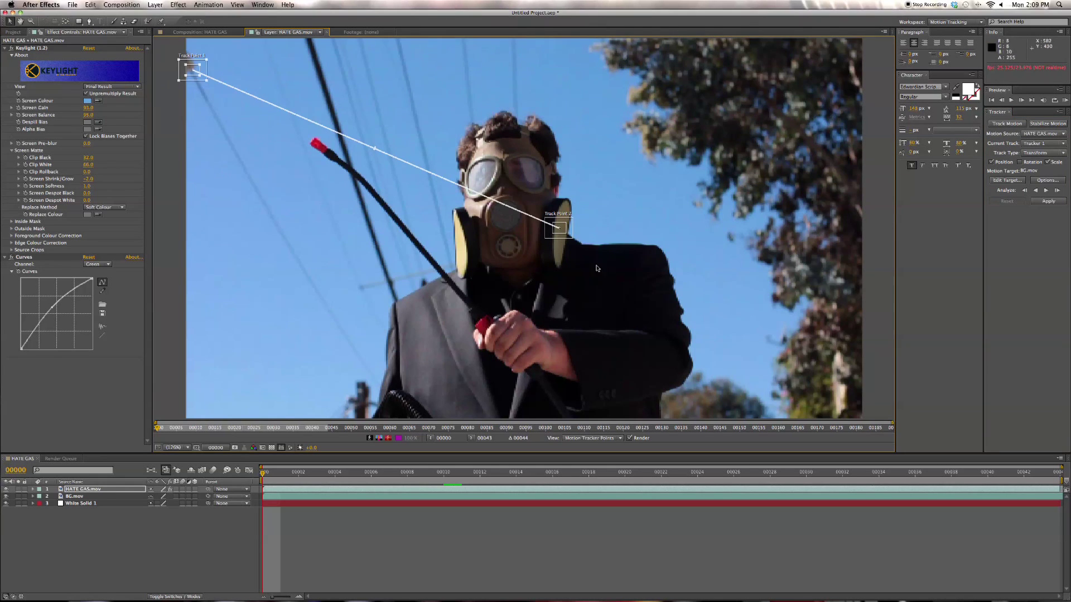
pyautogui.moveTo(572, 233); pyautogui.dragTo(744, 242)
pyautogui.click(1046, 191)
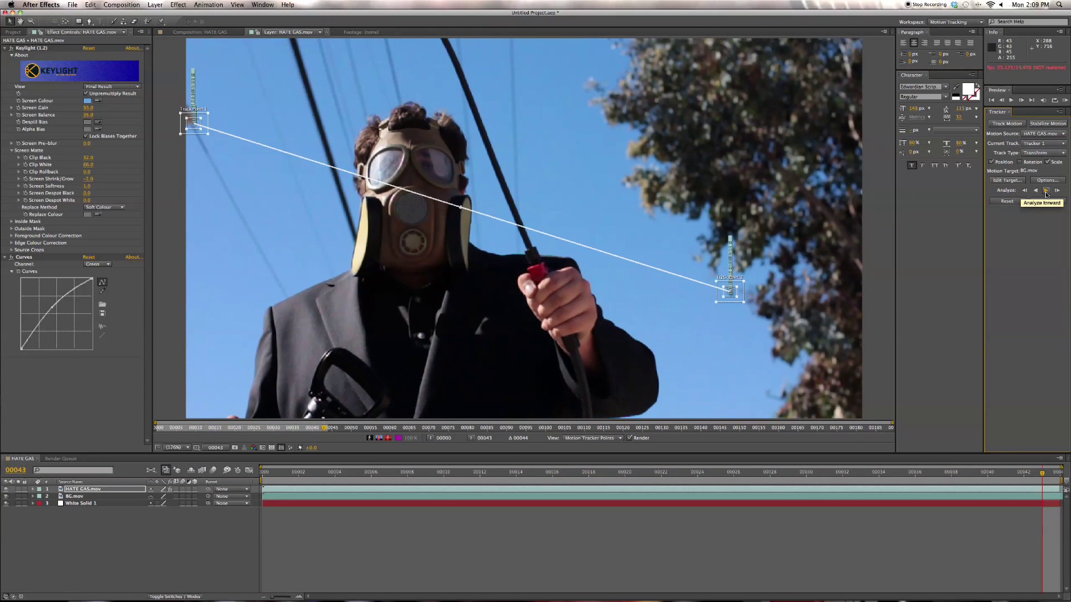
# Step: Target BG.mov, apply the tracking data in X and Y, and return to the first frame
pyautogui.click(1009, 181)
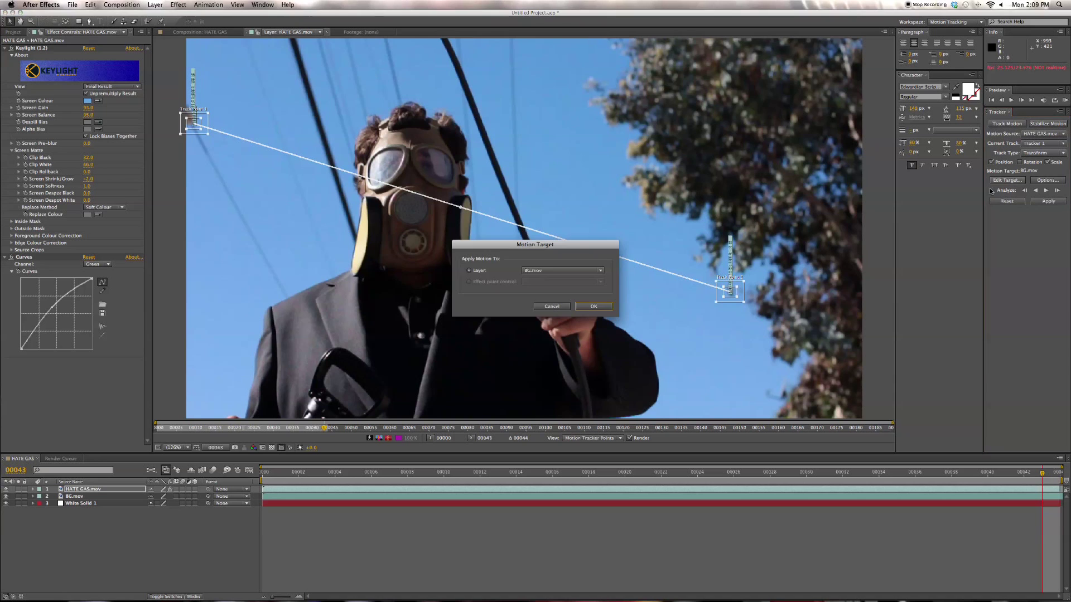
pyautogui.click(605, 307)
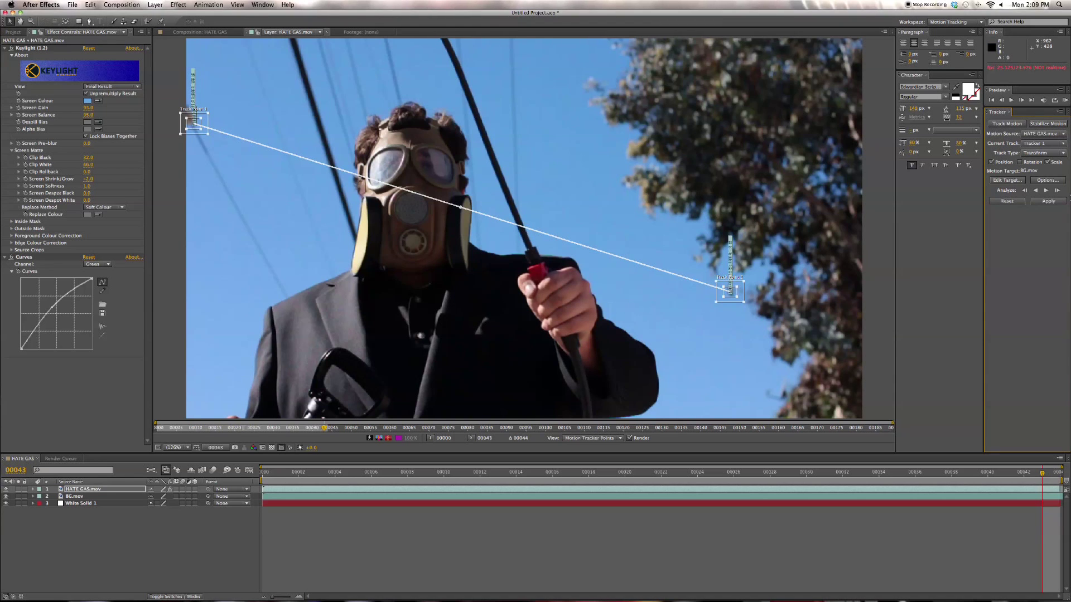
pyautogui.click(1049, 201)
pyautogui.click(558, 294)
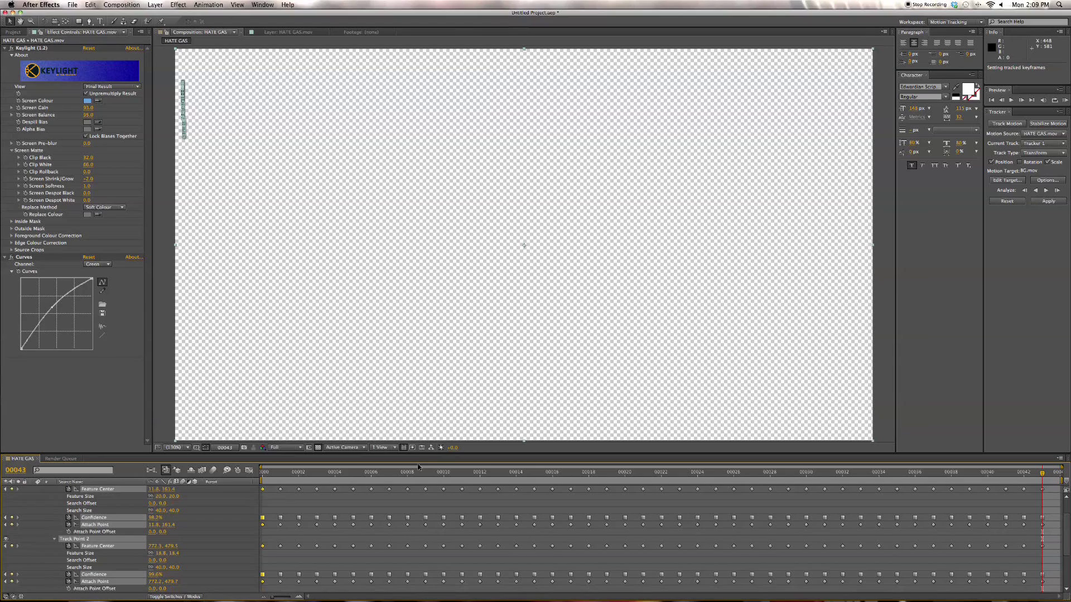
pyautogui.click(301, 478)
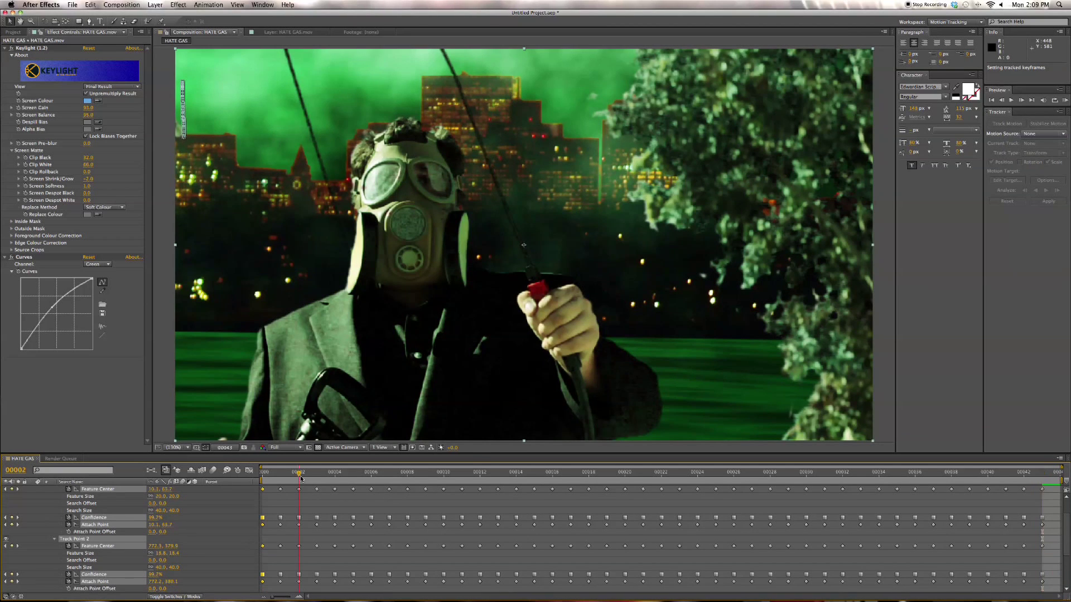
pyautogui.press('Home')
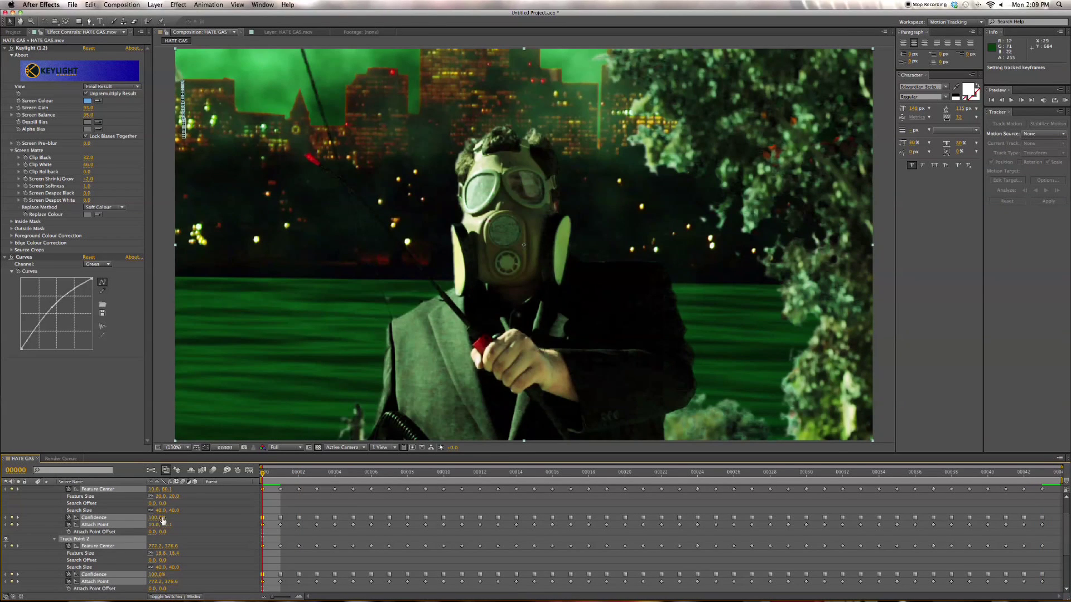
pyautogui.scroll(2, 30, 496)
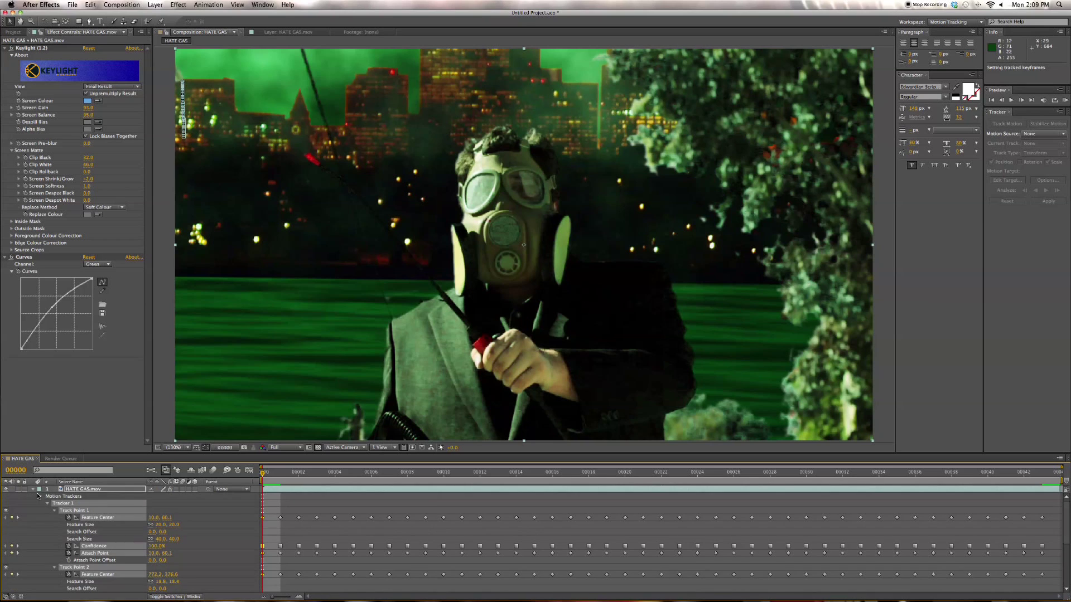
# Step: Scale BG.mov to about 53% and shift its tracked position keyframes down and right
pyautogui.click(32, 490)
pyautogui.click(108, 504)
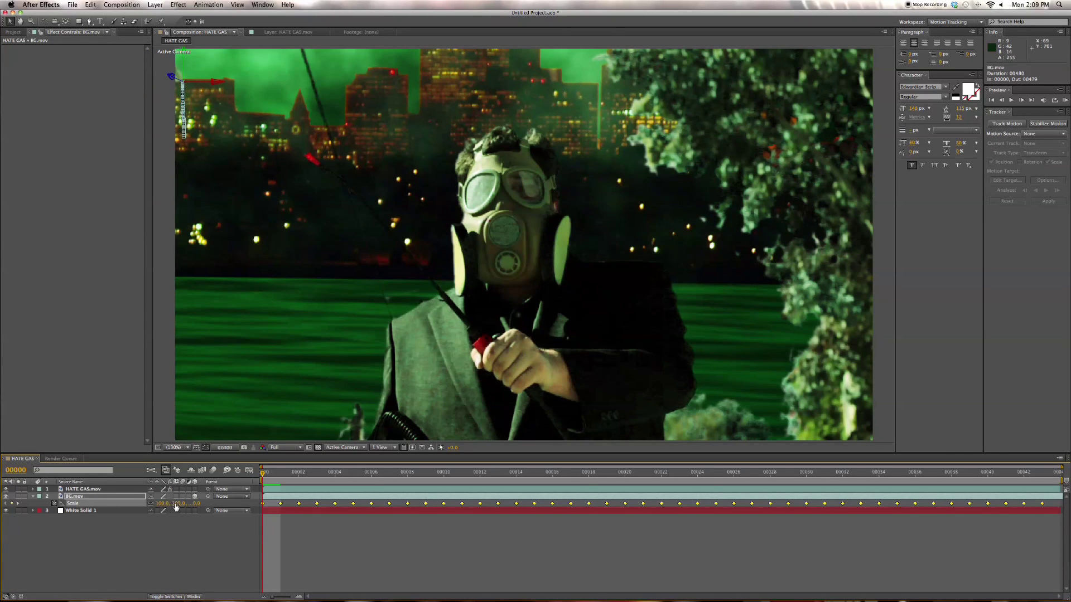
pyautogui.moveTo(176, 507); pyautogui.dragTo(154, 504)
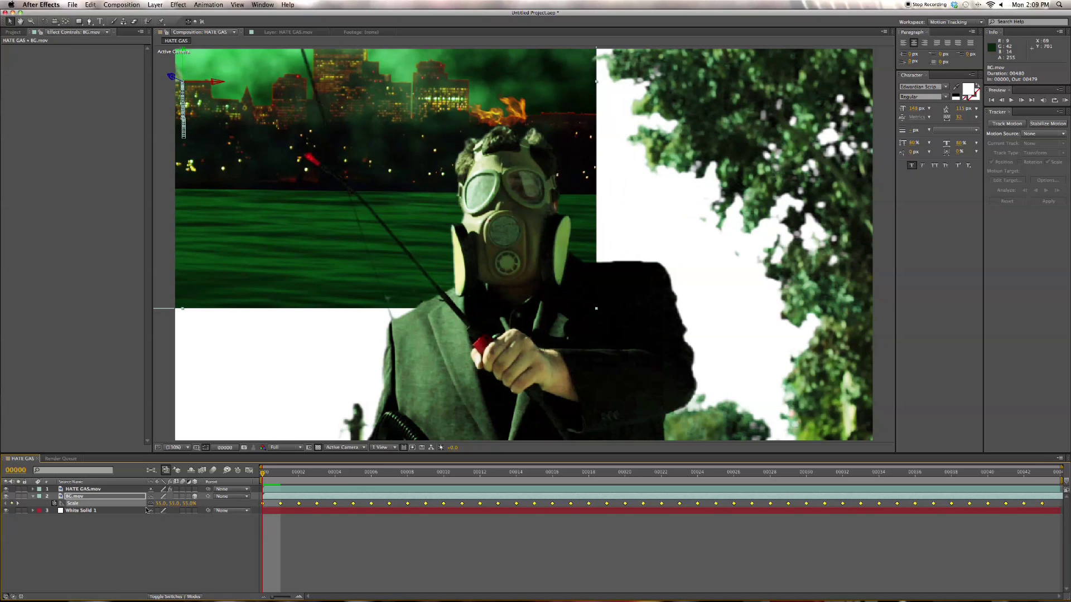
pyautogui.press('p')
pyautogui.click(96, 506)
pyautogui.moveTo(283, 248); pyautogui.dragTo(563, 485)
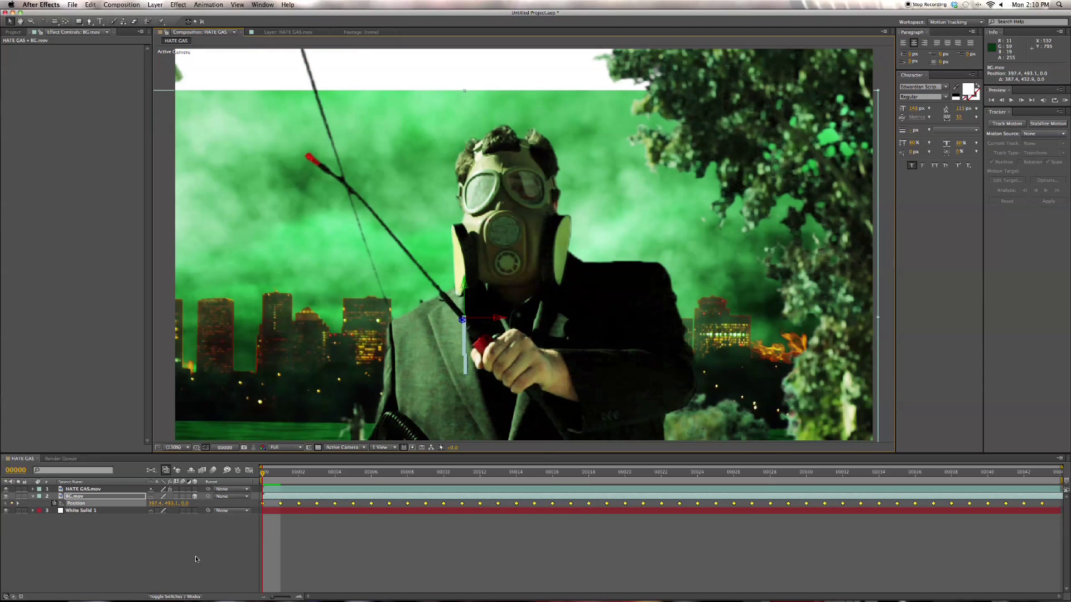
# Step: Enlarge BG.mov's scale keyframes to about 67% and preview the composite
pyautogui.press('s')
pyautogui.click(127, 505)
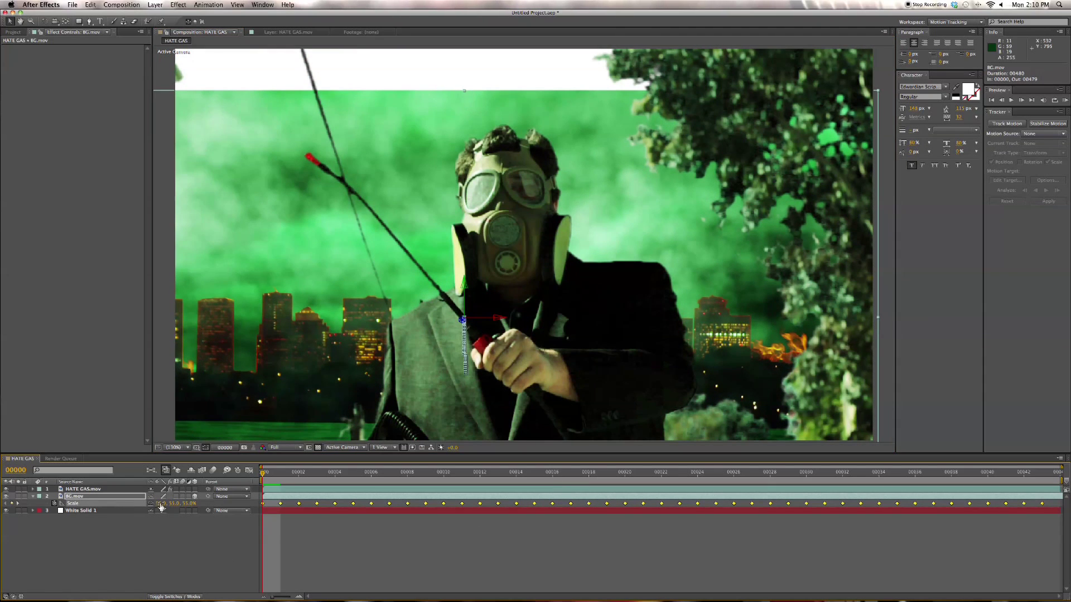
pyautogui.moveTo(161, 506); pyautogui.dragTo(165, 503)
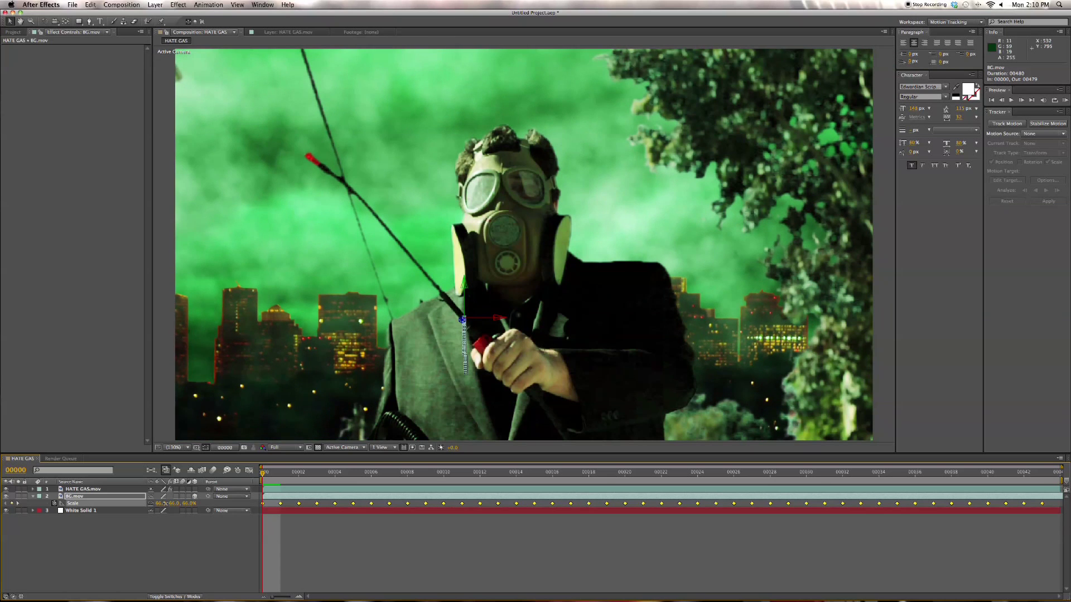
pyautogui.press('p')
pyautogui.press('space')
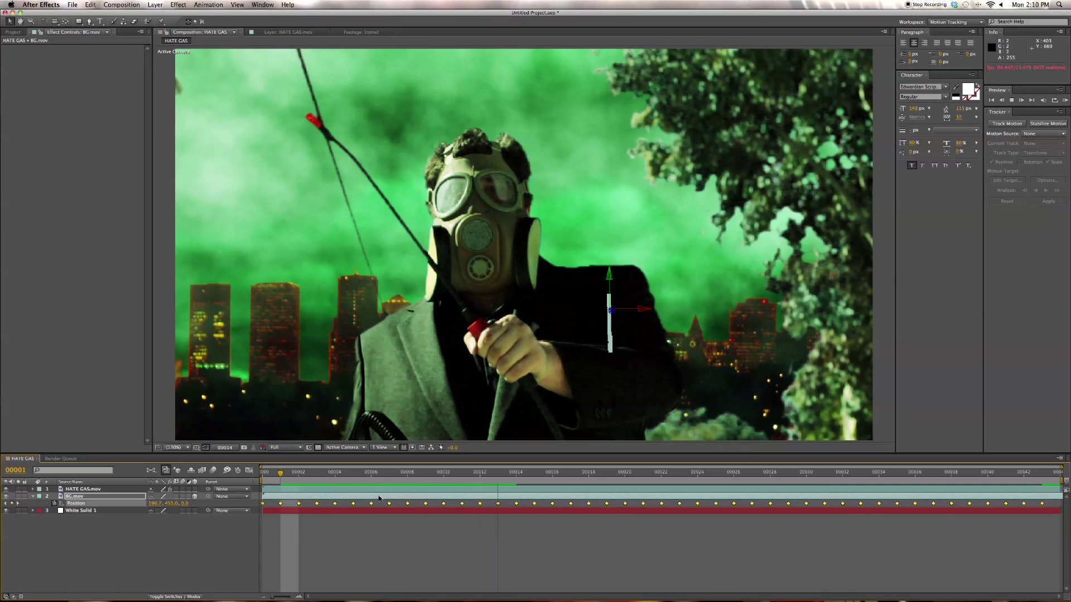
pyautogui.press('space')
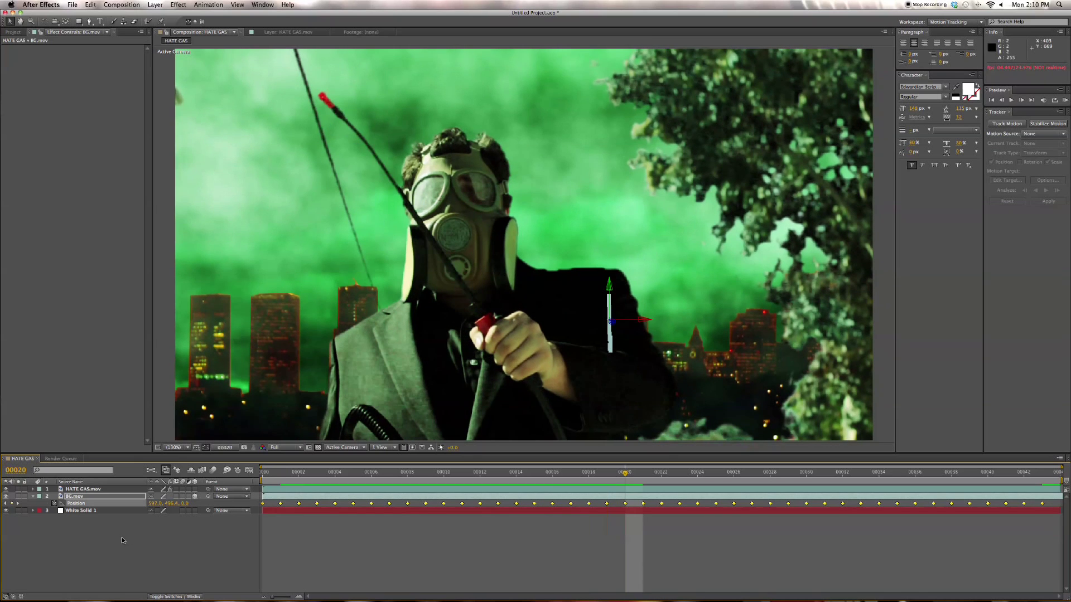
# Step: Apply Fast Blur to BG.mov and enter a Blurriness value to soften the city
pyautogui.click(91, 498)
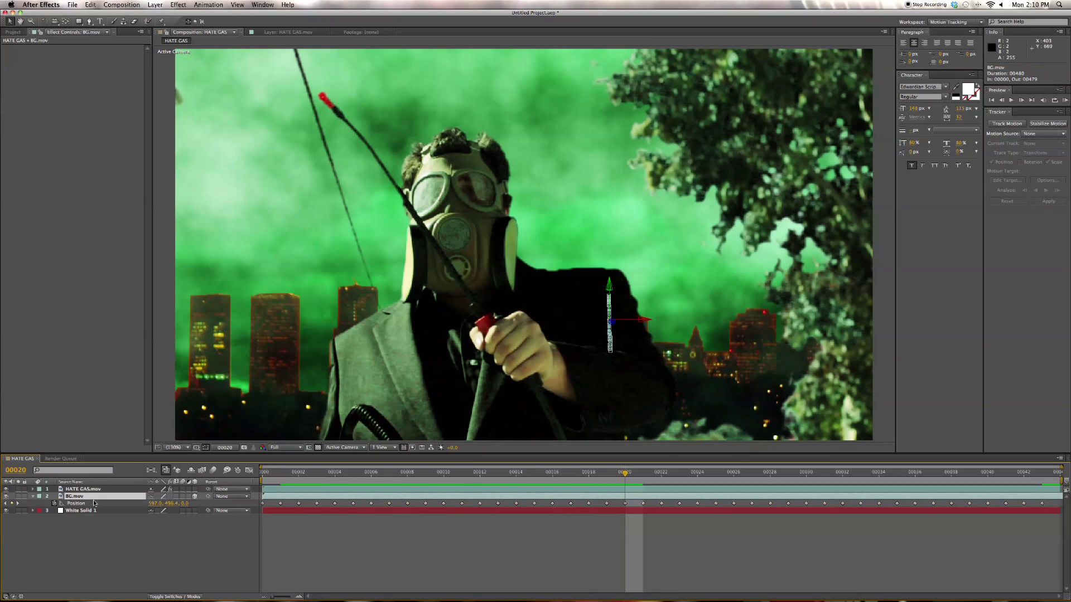
pyautogui.click(157, 4)
pyautogui.moveTo(179, 4)
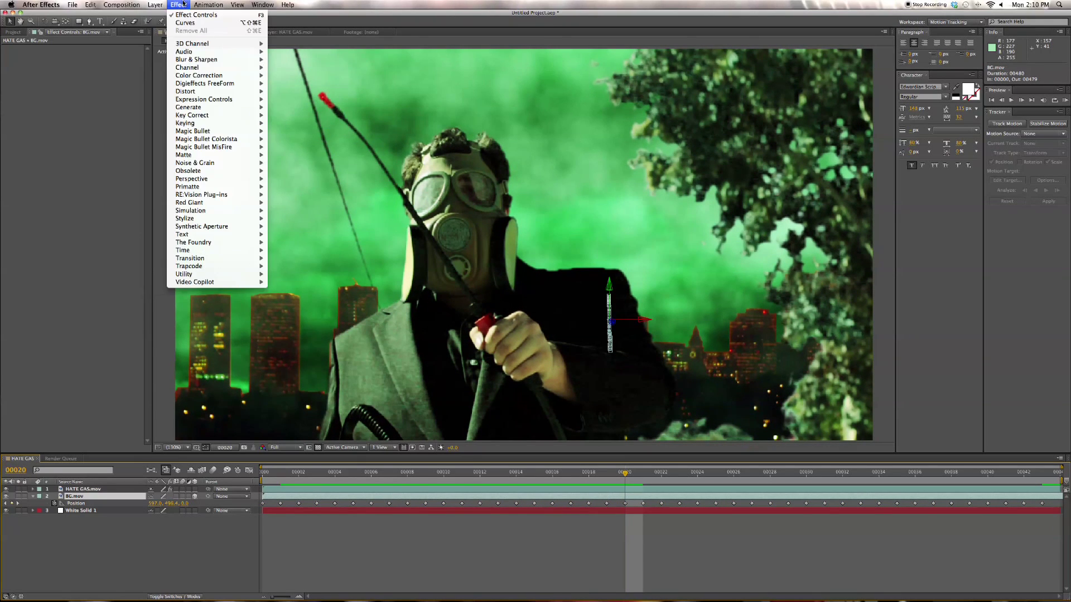
pyautogui.moveTo(202, 60)
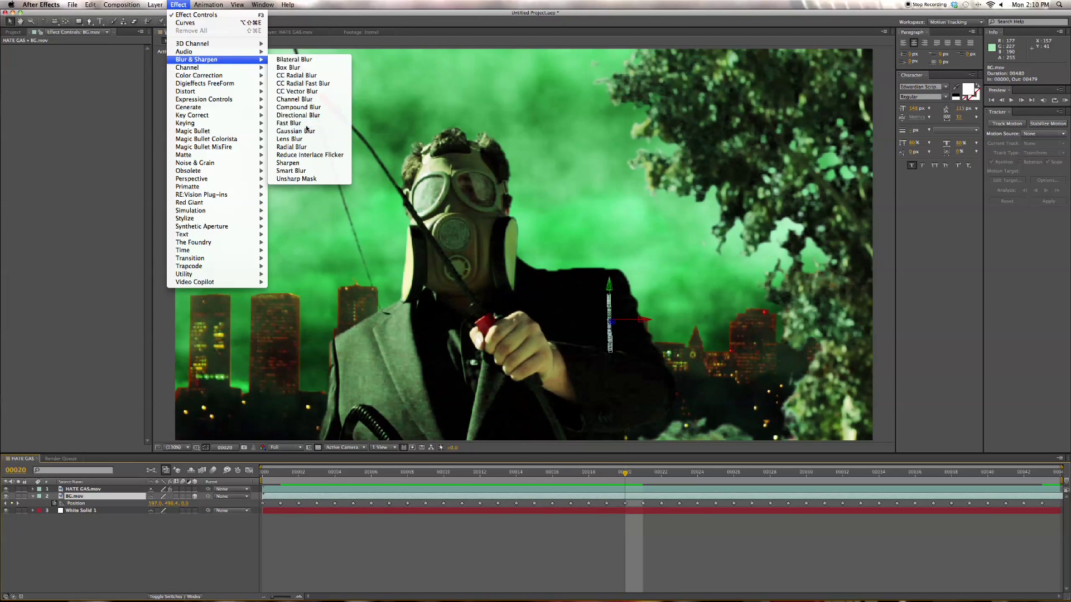
pyautogui.click(288, 122)
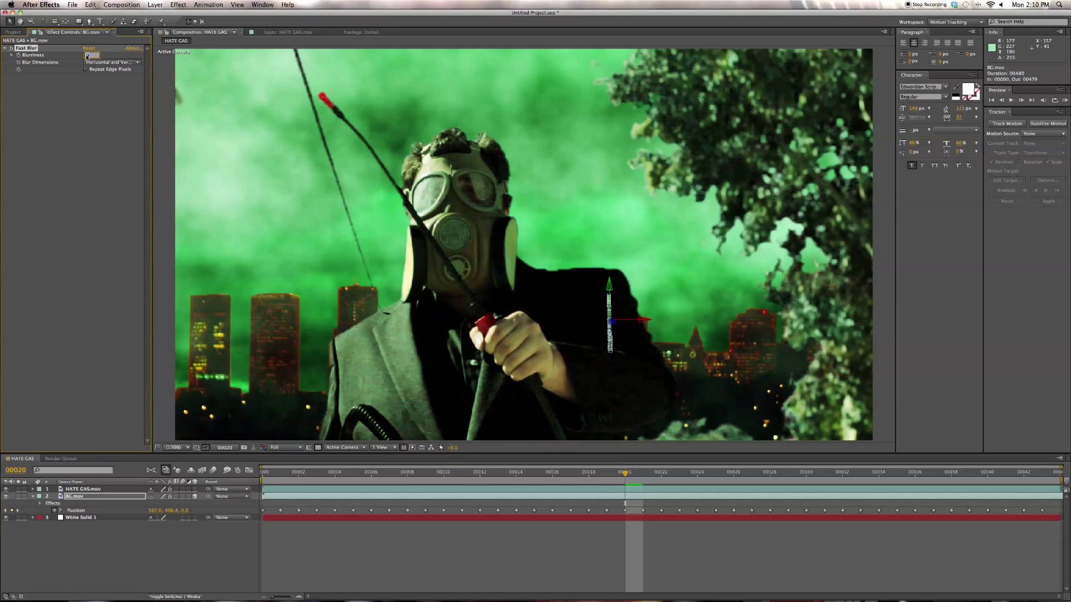
pyautogui.write('5')
pyautogui.press('Return')
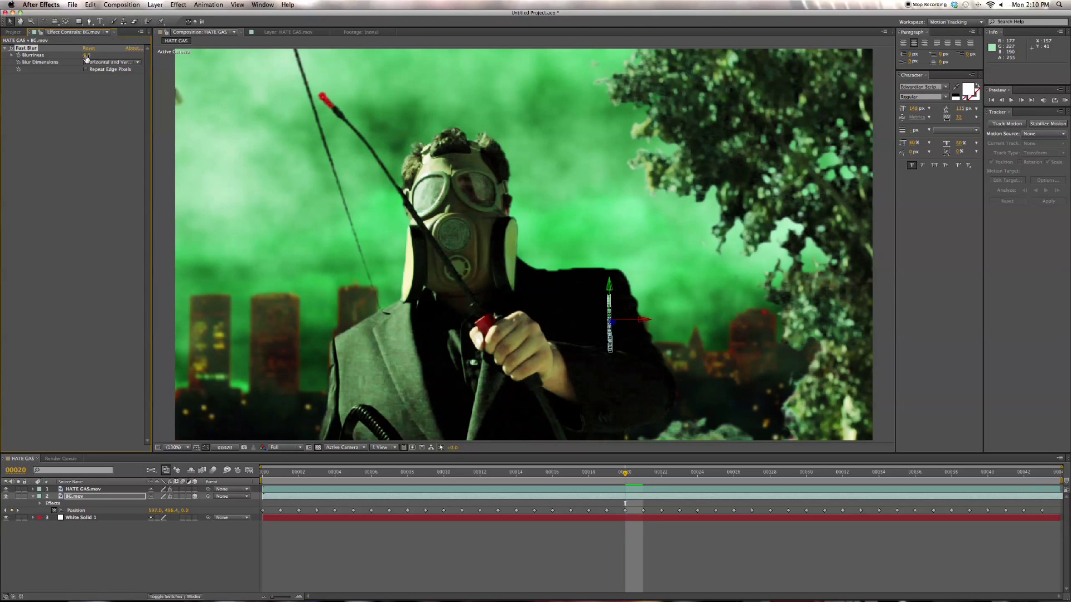
pyautogui.press('u')
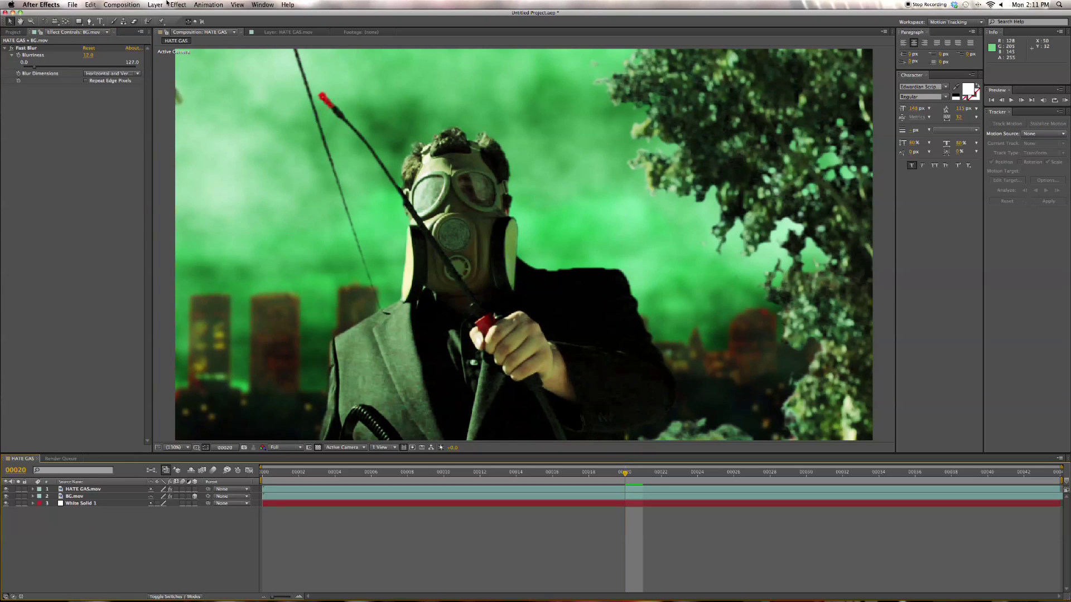
pyautogui.click(155, 4)
# Step: Add an adjustment layer with Curves that darkens the composite's shadows
pyautogui.moveTo(168, 15)
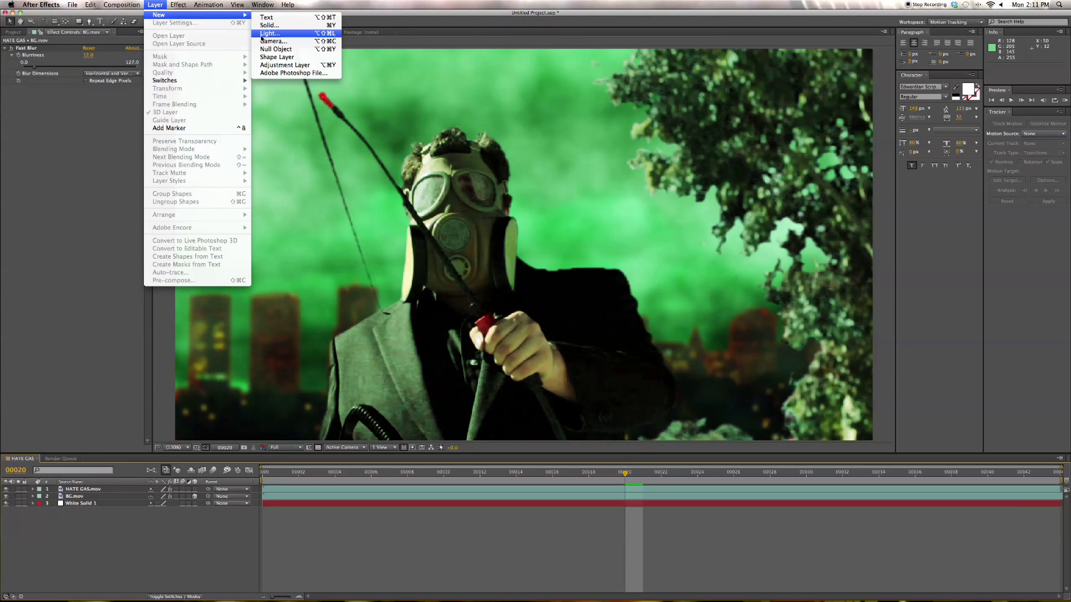
pyautogui.click(282, 64)
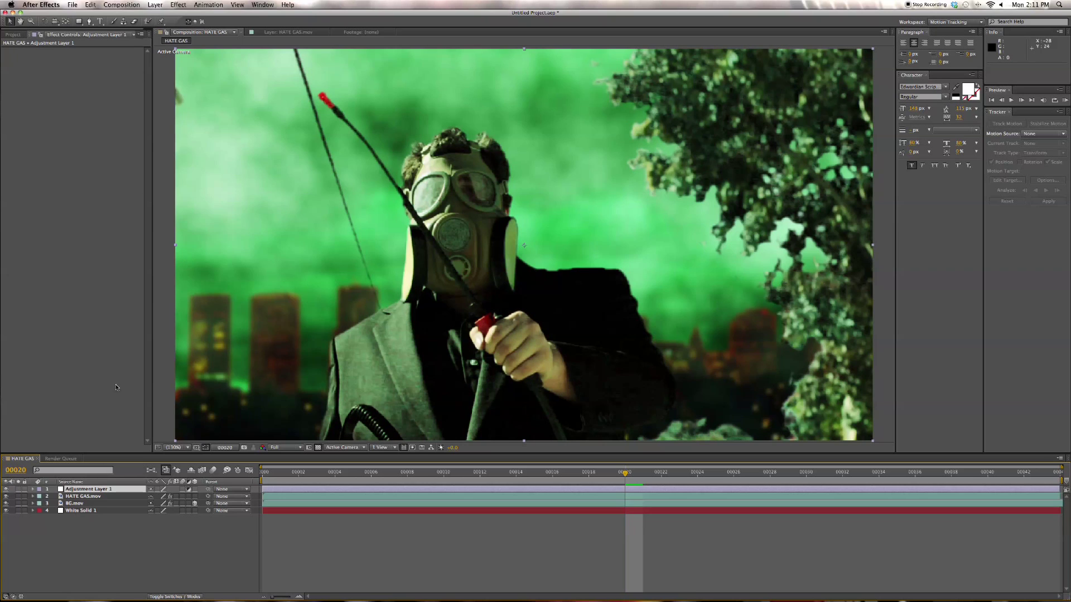
pyautogui.click(178, 4)
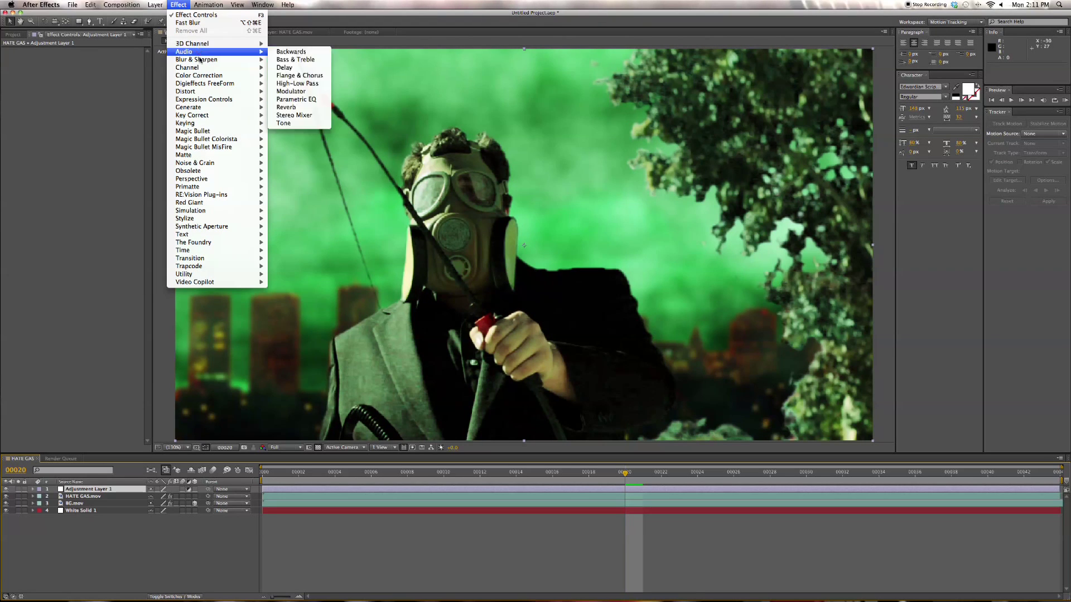
pyautogui.moveTo(206, 77)
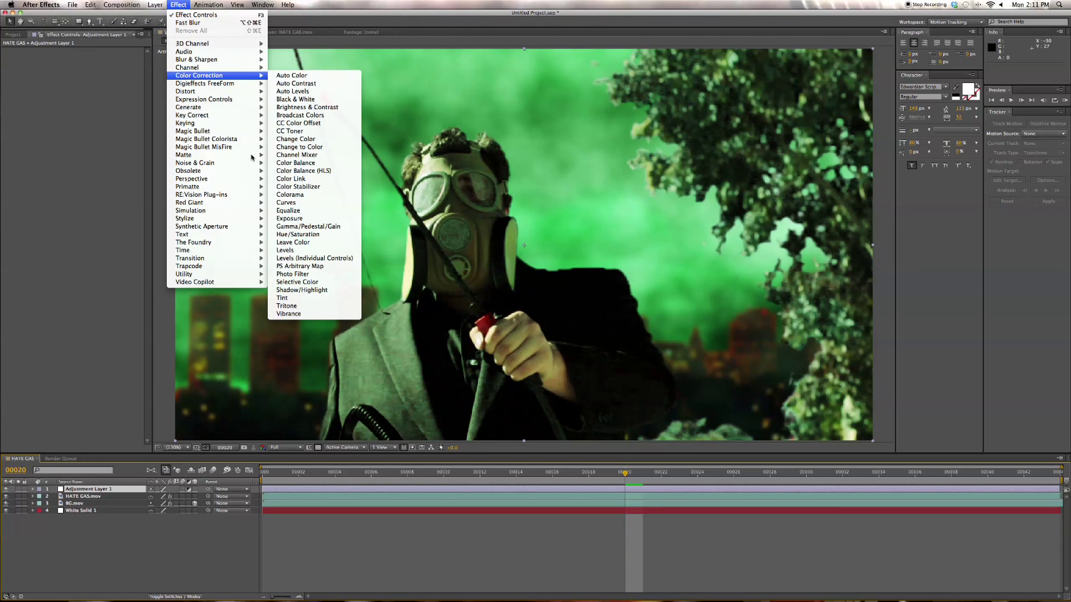
pyautogui.click(287, 202)
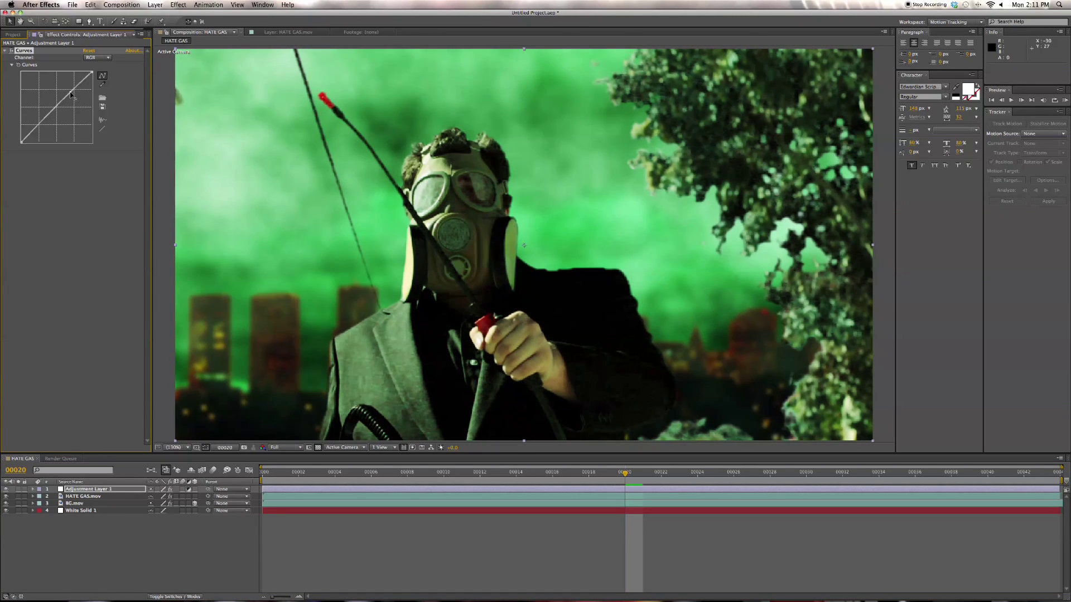
pyautogui.moveTo(42, 123); pyautogui.dragTo(43, 128)
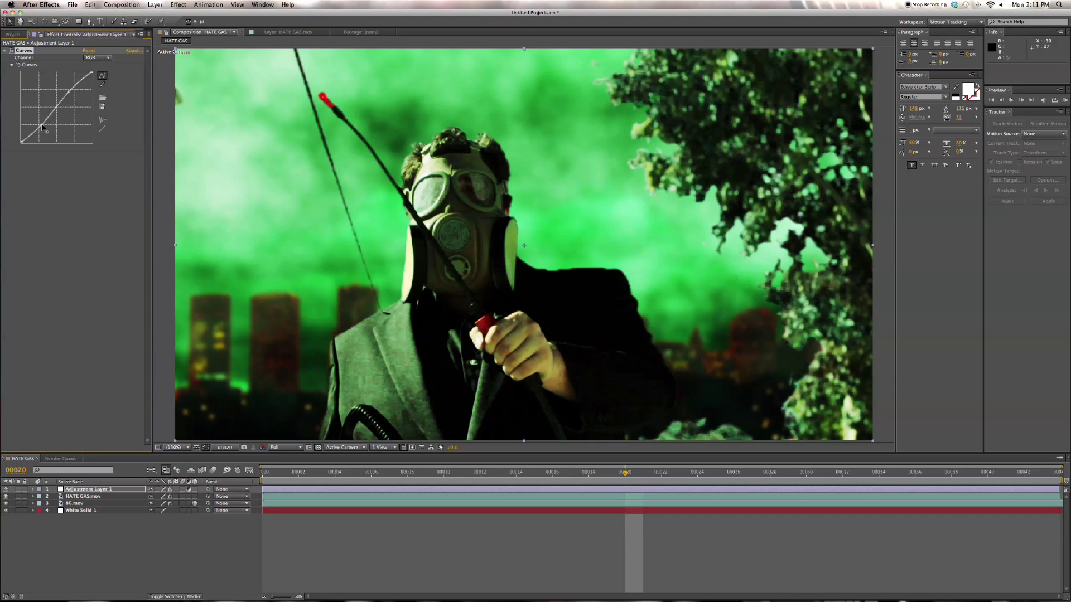
# Step: Bow a single colour channel's curve upward, preview the grade, and duplicate HATE GAS.mov
pyautogui.click(96, 59)
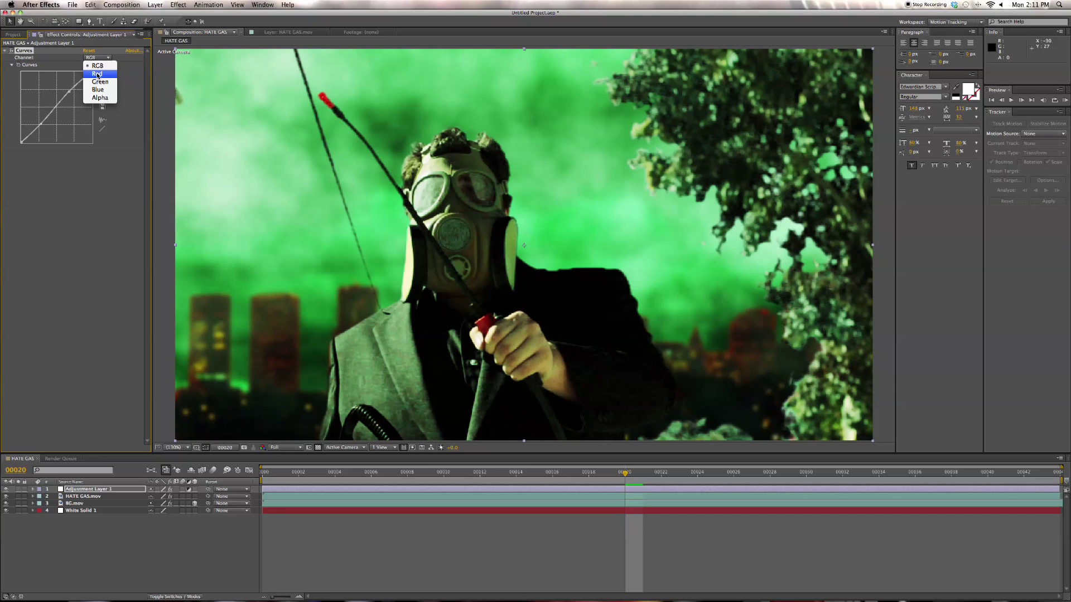
pyautogui.click(95, 78)
pyautogui.moveTo(59, 114)
pyautogui.mouseDown()
pyautogui.moveTo(51, 103)
pyautogui.moveTo(58, 110)
pyautogui.mouseUp()
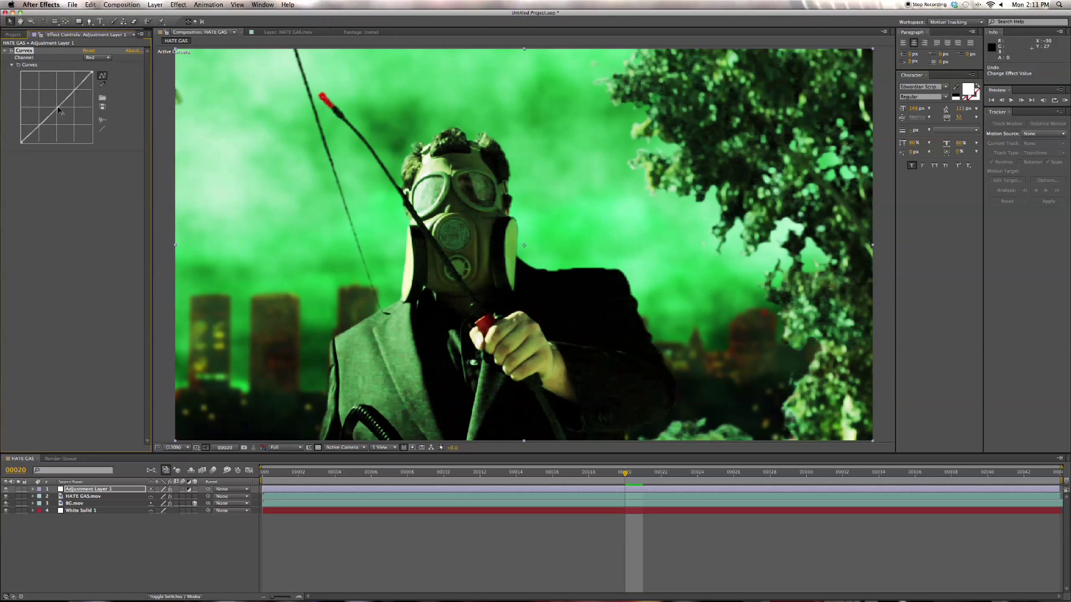
pyautogui.click(299, 473)
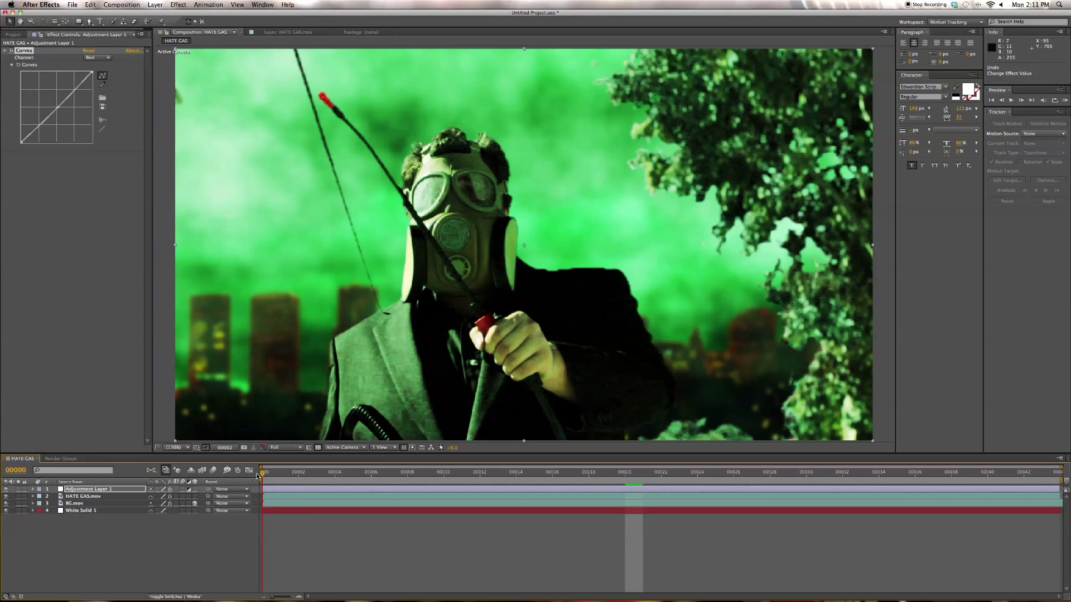
pyautogui.press('KP_0')
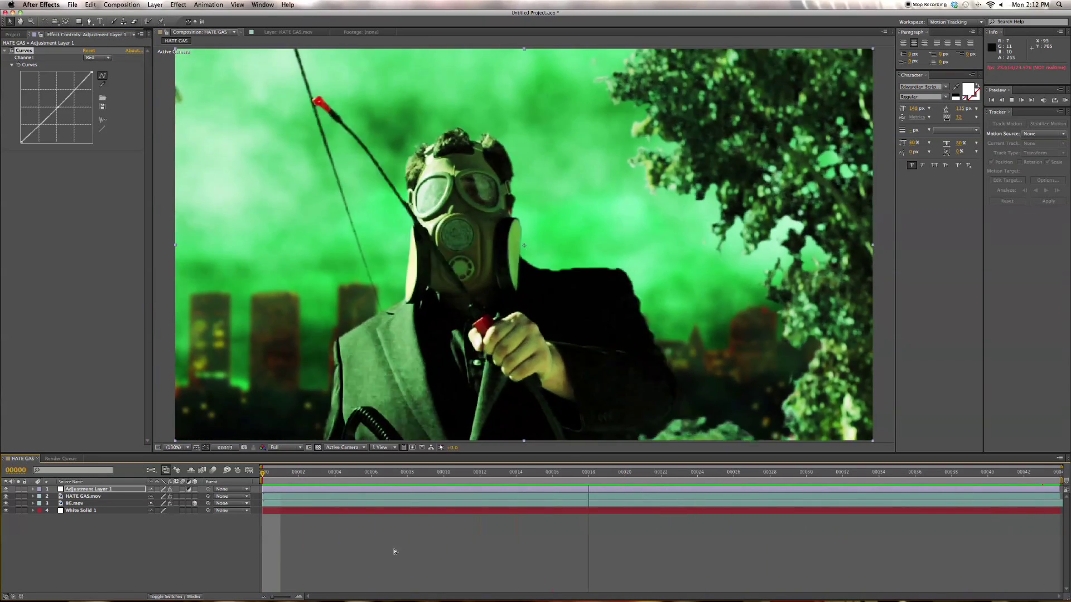
pyautogui.click(80, 496)
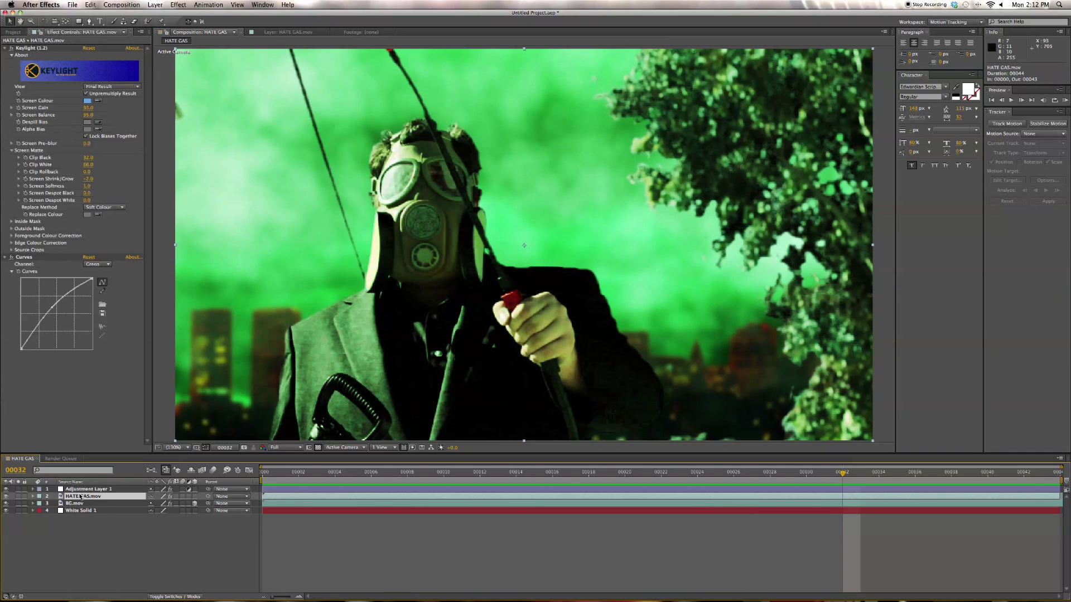
pyautogui.press('super+d')
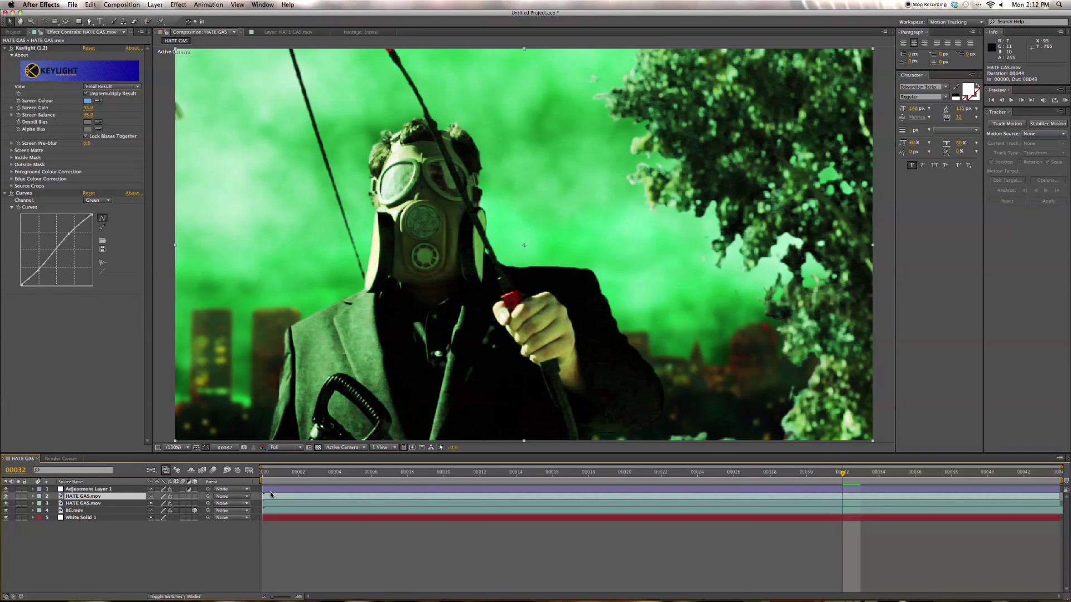
# Step: Apply Key Correct > Denoiser to the upper HATE GAS.mov copy, then select the other copy and preview
pyautogui.click(179, 4)
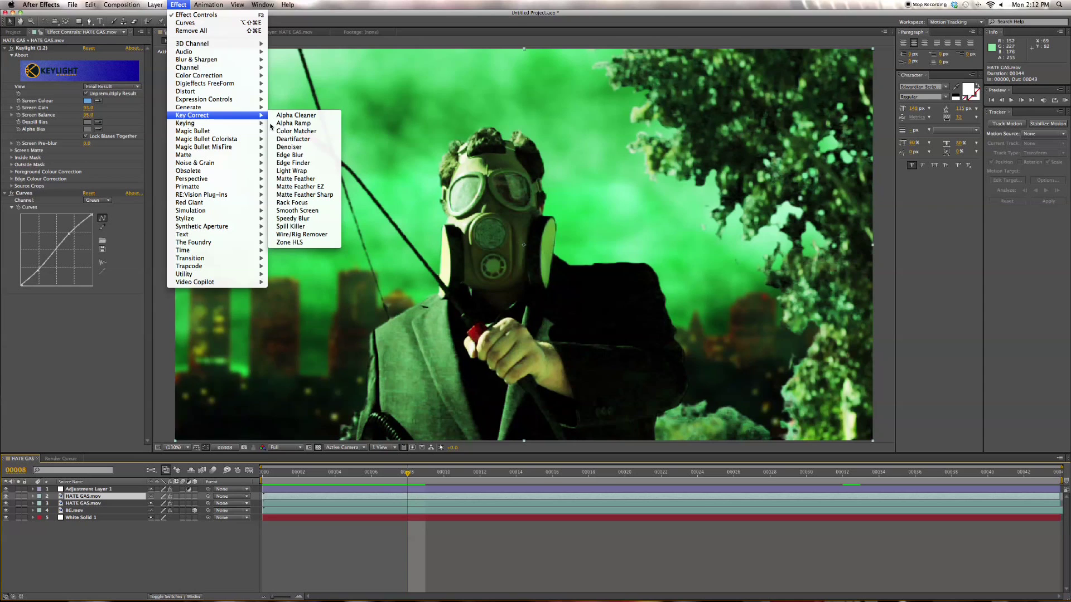
pyautogui.click(290, 149)
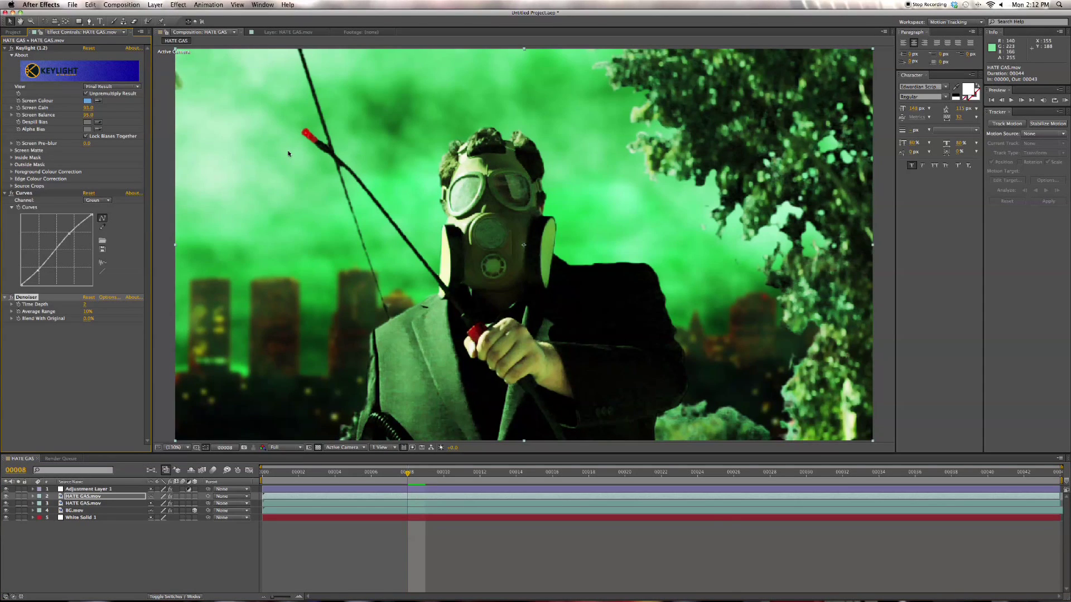
pyautogui.press('super+Down')
pyautogui.press('space')
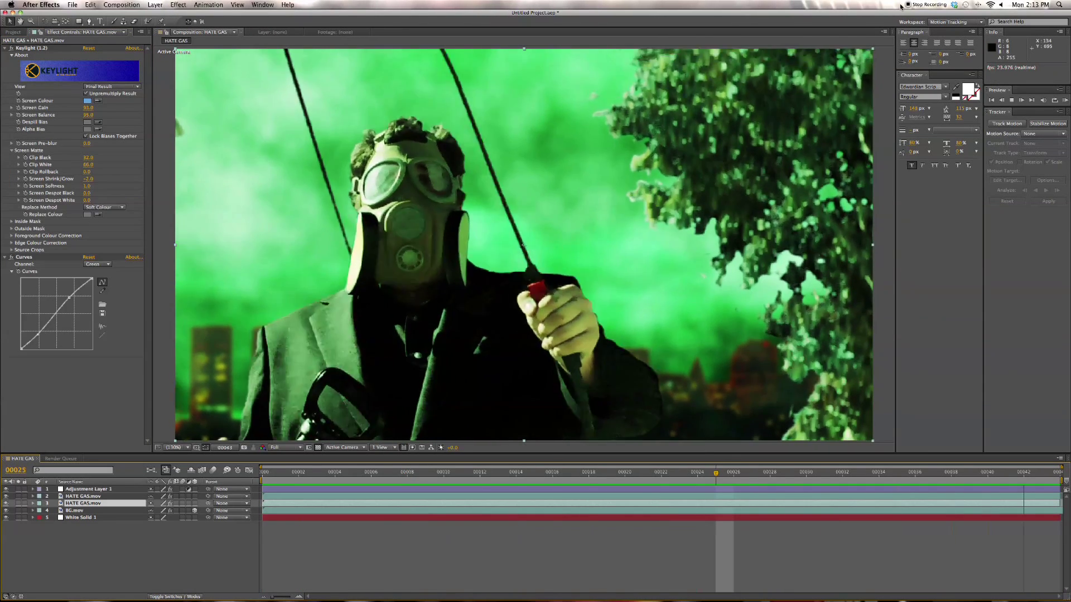